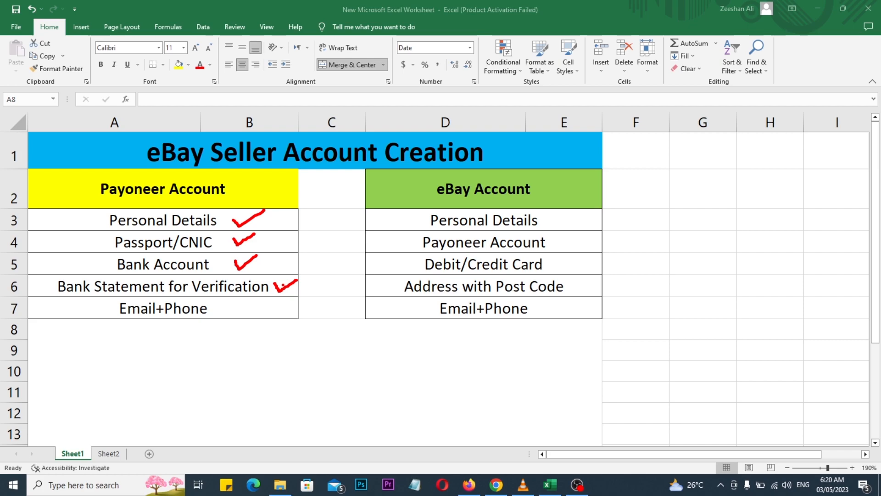
Step: Tick off Email+Phone in the Payoneer Account list and draw a frame around the eBay Account heading
left_click(253, 309)
left_click_drag(253, 309, 277, 305)
mouse_move(409, 175)
left_mouse_down()
mouse_move(554, 204)
mouse_move(592, 240)
left_mouse_up()
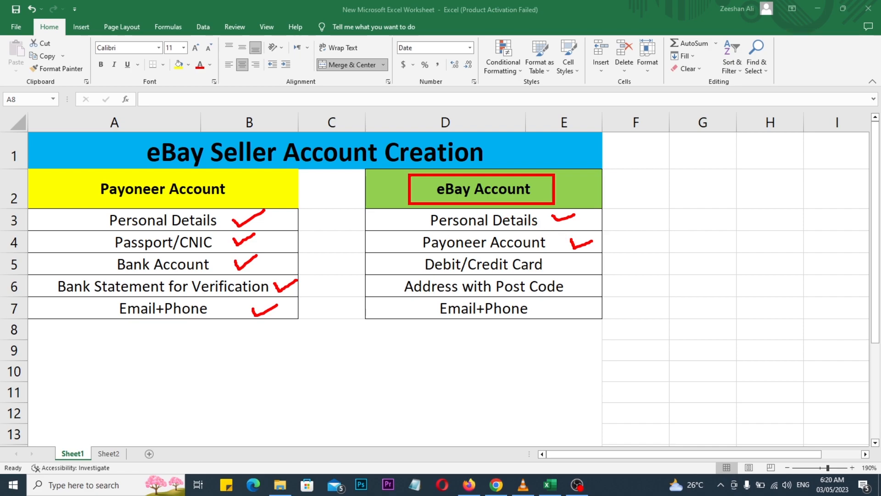
Step: Frame Bank Account in the Payoneer list and tick Debit/Credit Card, Address with Post Code and Email+Phone in the eBay list
left_click_drag(104, 253, 214, 274)
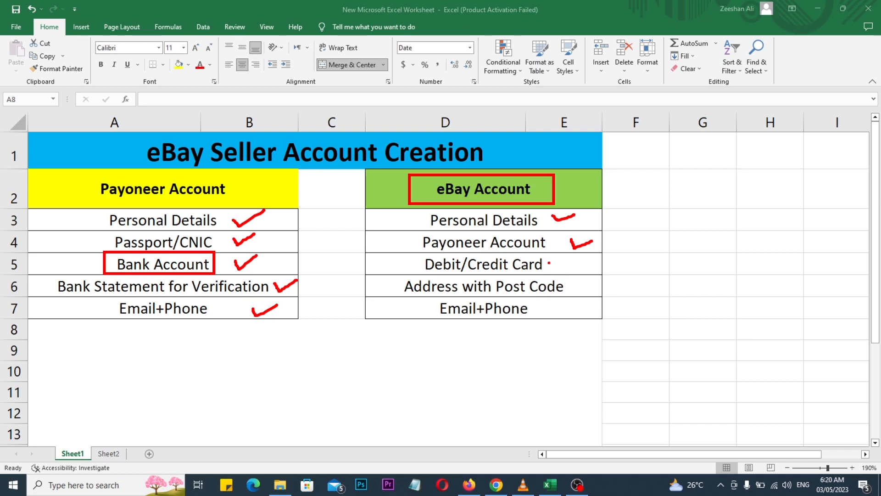
left_click_drag(559, 261, 586, 260)
left_click_drag(582, 283, 605, 278)
left_click_drag(576, 306, 594, 303)
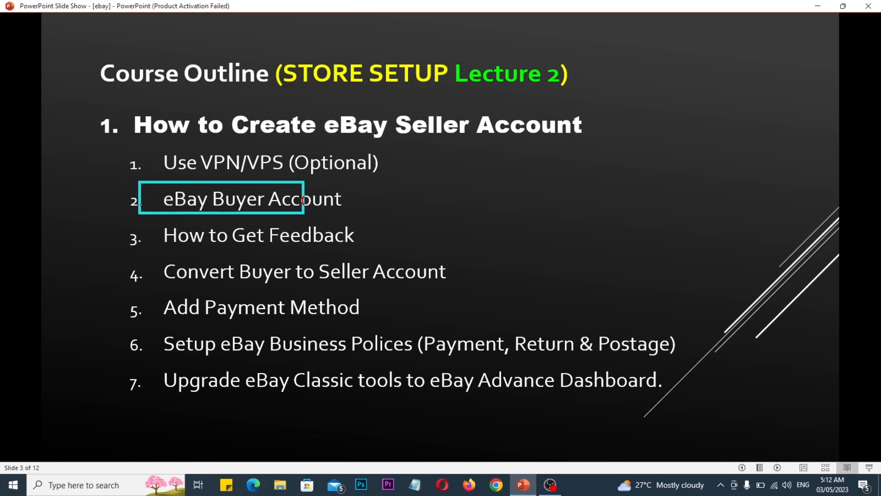
Step: Mark the eBay Buyer Account item on the course outline and the sign in and register links on eBay's home page
left_click_drag(356, 200, 397, 187)
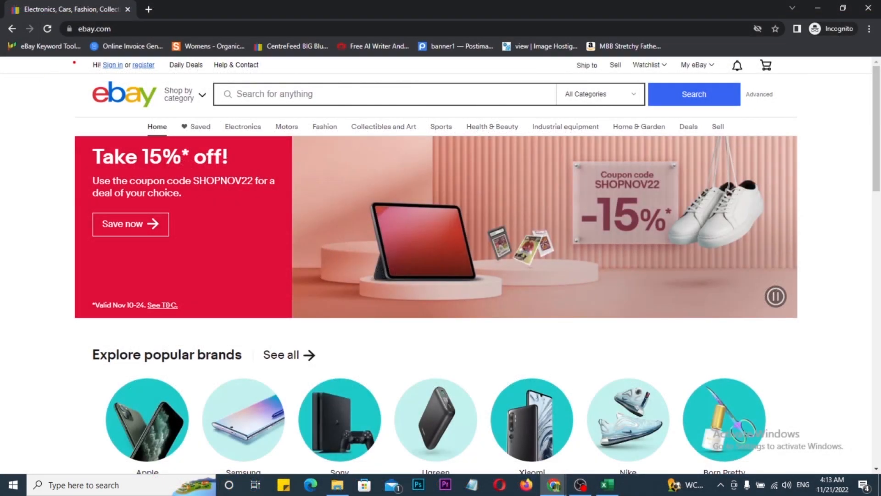
left_click_drag(70, 86, 185, 60)
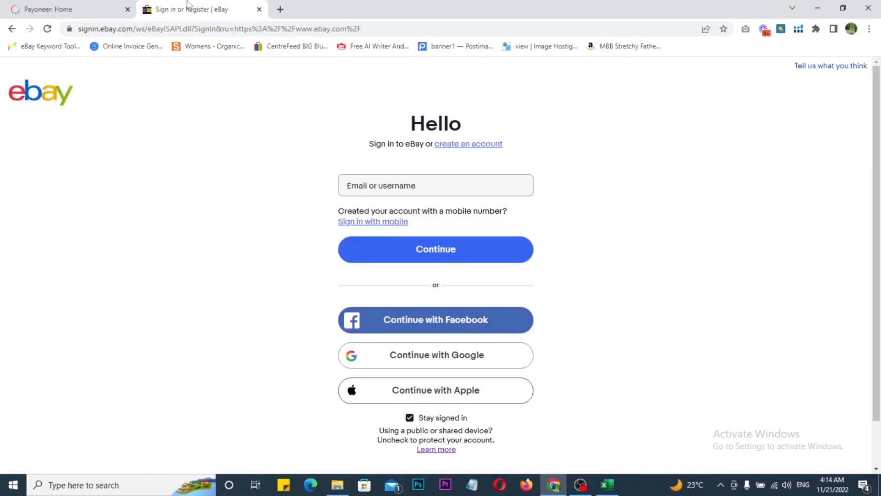
Step: Mark the sign-in section on the eBay sign-in page, clear the markings and open the account creation form
left_click_drag(291, 80, 588, 288)
mouse_move(514, 112)
left_mouse_down()
mouse_move(517, 121)
mouse_move(567, 95)
left_mouse_up()
key("Escape")
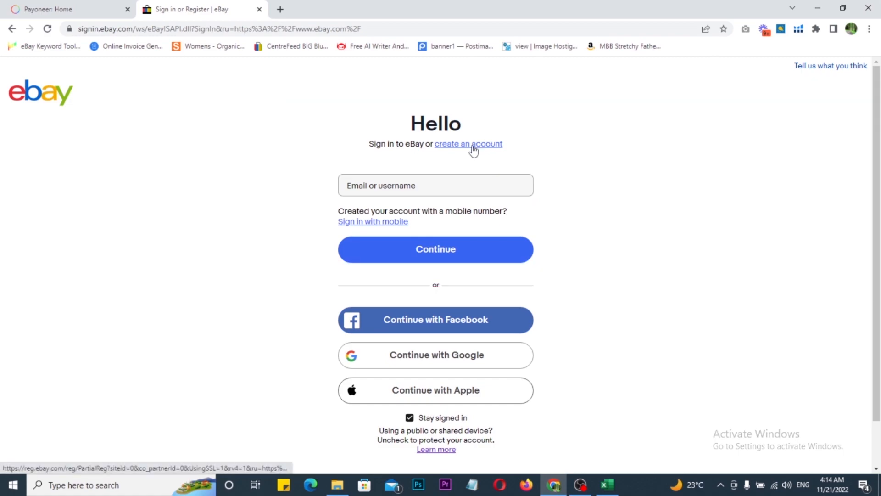
left_click(473, 144)
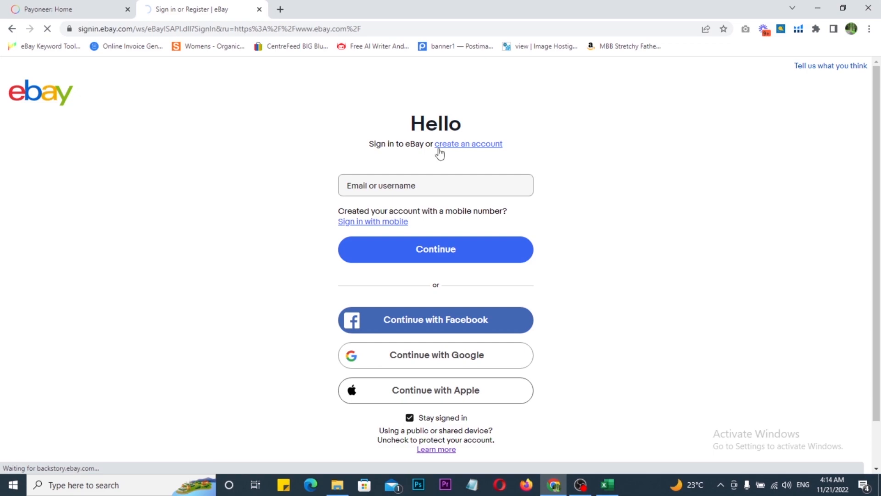
Step: Frame and tick the Personal account and Business account options, and frame the registration fields on the account creation page
left_click_drag(310, 93, 545, 196)
mouse_move(367, 109)
left_mouse_down()
mouse_move(375, 121)
mouse_move(413, 100)
left_mouse_up()
mouse_move(473, 108)
left_mouse_down()
mouse_move(481, 122)
mouse_move(531, 85)
left_mouse_up()
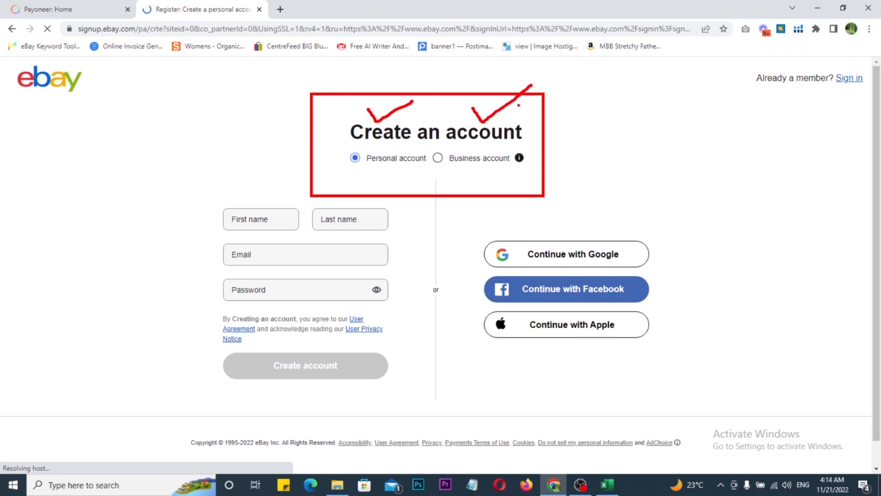
left_click_drag(148, 124, 434, 396)
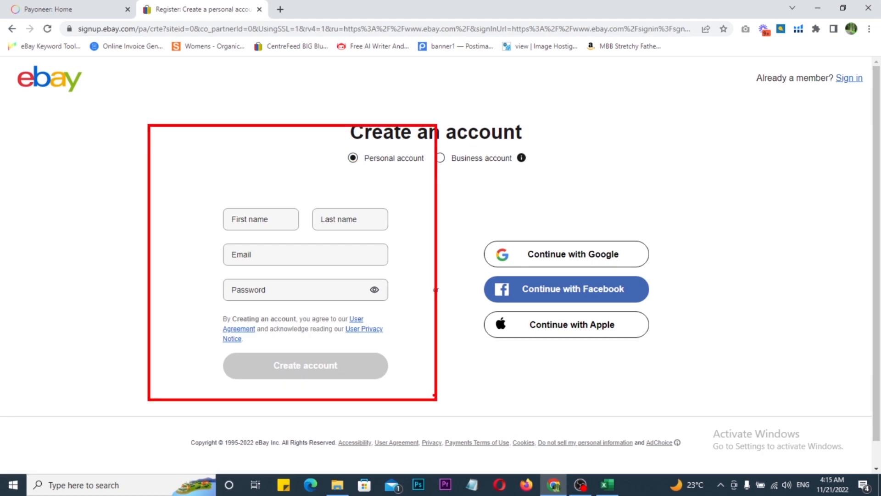
Step: Clear the markings and submit the completed personal account registration
key("Escape")
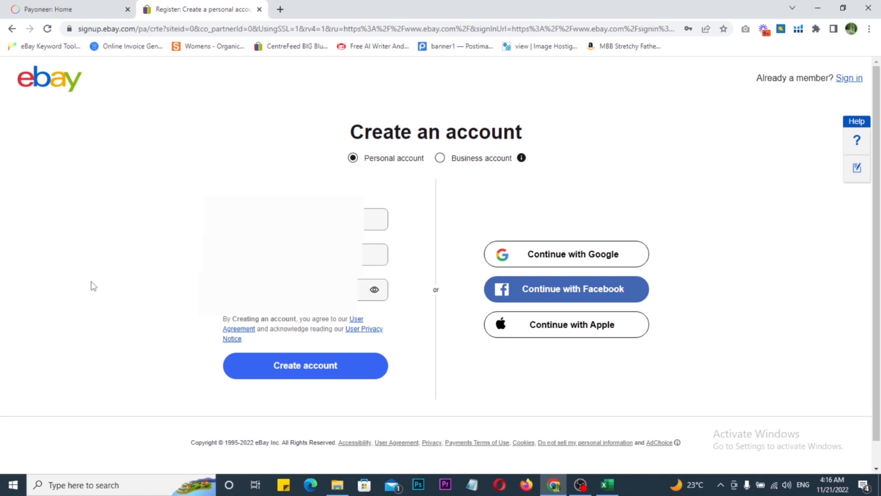
left_click(296, 376)
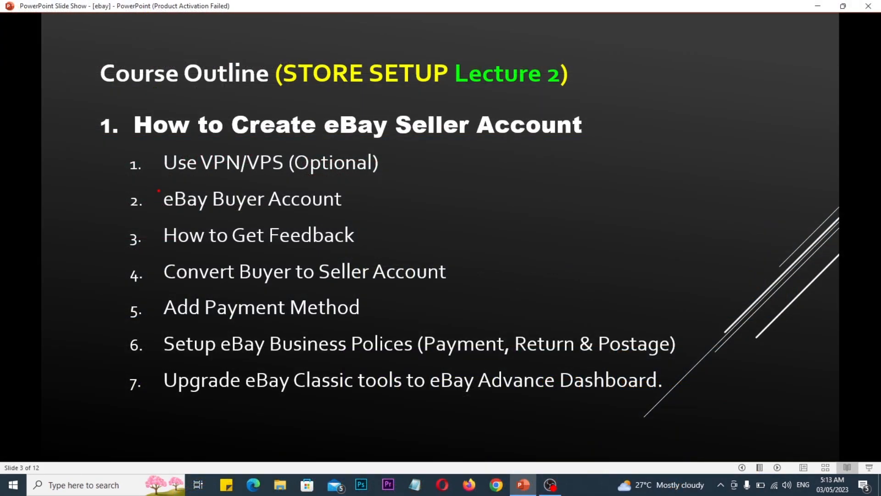
Step: Frame the eBay Buyer Account and How to Get Feedback items on the course outline slide and mark beside them
left_click_drag(158, 190, 338, 206)
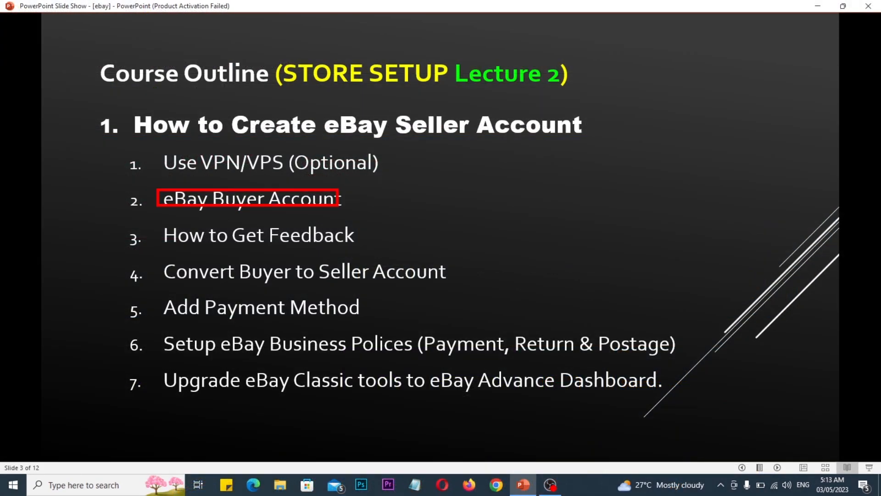
left_click_drag(120, 223, 390, 253)
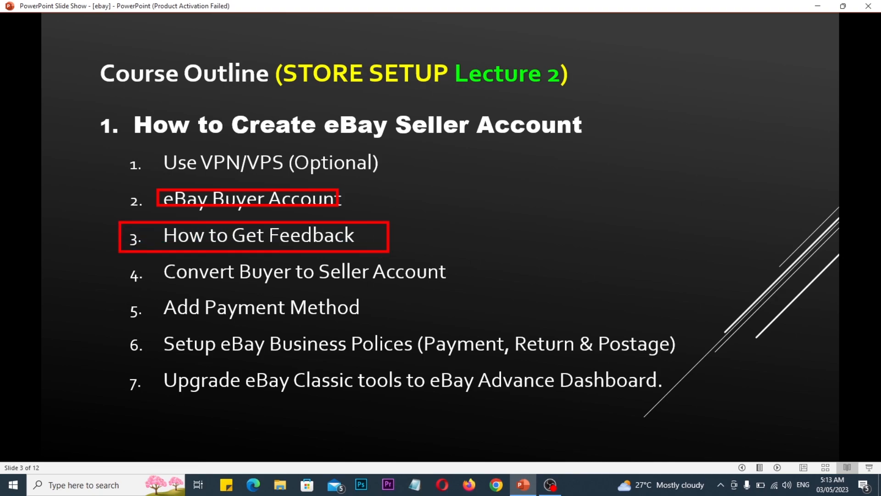
mouse_move(385, 191)
left_mouse_down()
mouse_move(473, 206)
mouse_move(448, 227)
mouse_move(457, 237)
left_mouse_up()
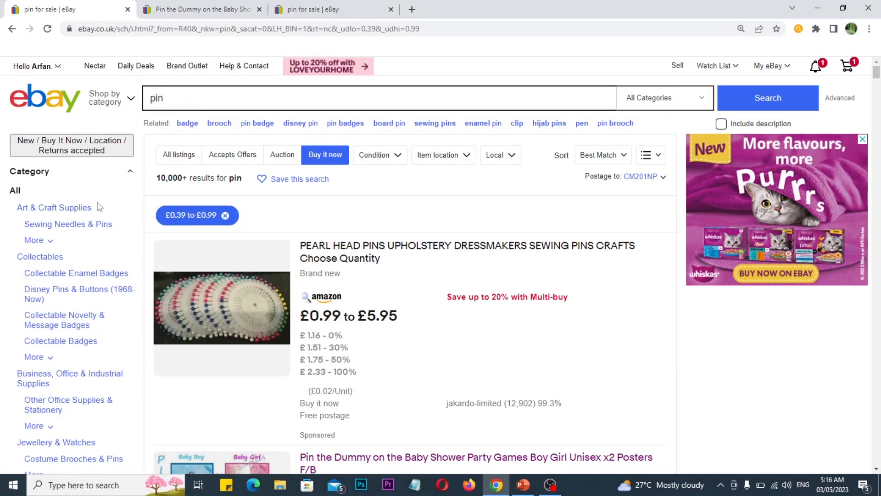
Step: Examine the filters of the Buy it now pin search, marking the minimum and maximum price fields
scroll(96, 213, "down", 15)
scroll(95, 214, "down", 16)
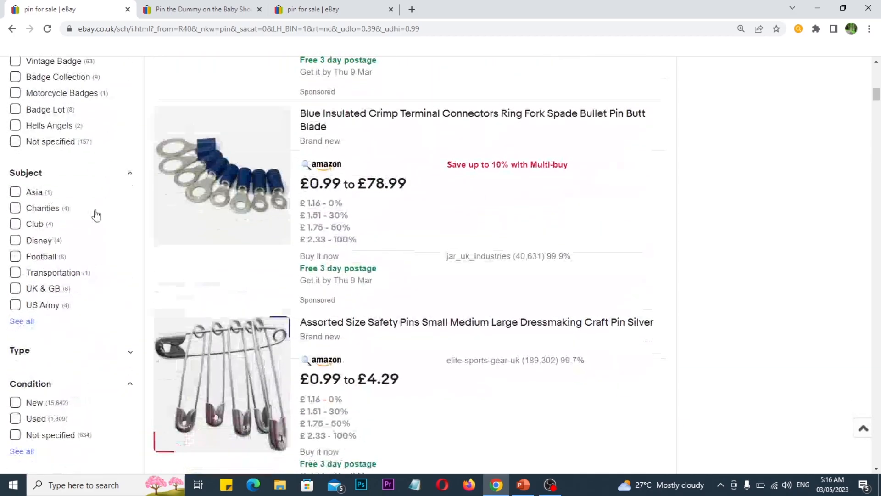
scroll(97, 214, "up", 3)
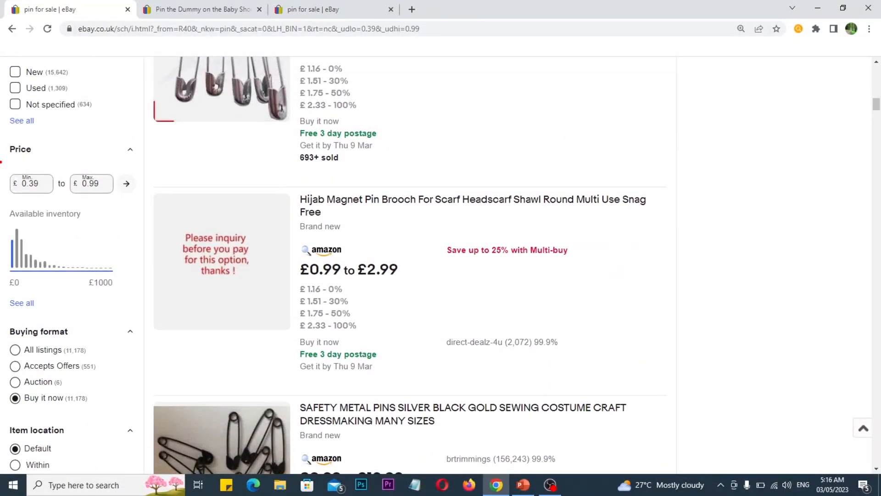
left_click_drag(0, 158, 70, 202)
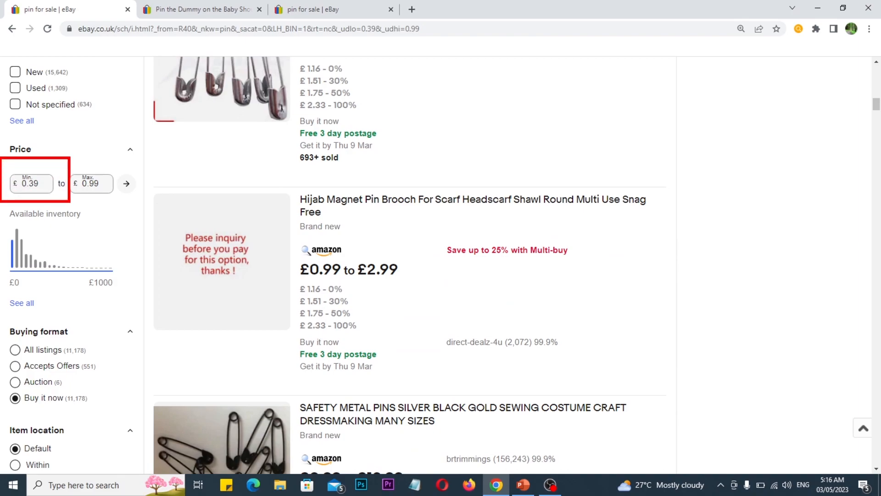
left_click_drag(73, 163, 127, 208)
left_click_drag(109, 153, 133, 143)
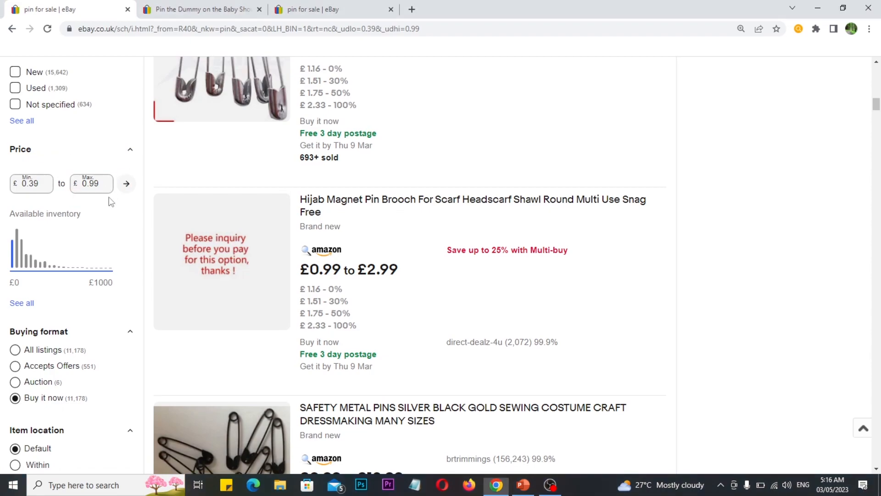
scroll(106, 245, "down", 5)
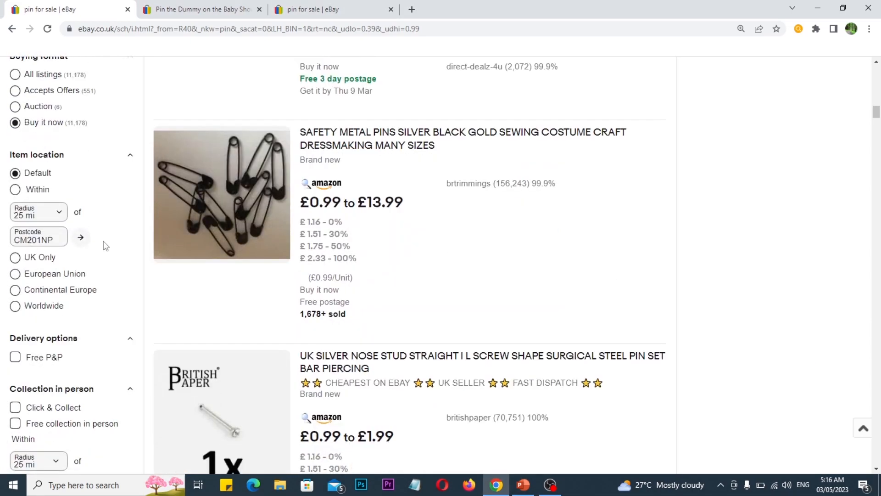
scroll(104, 247, "up", 1)
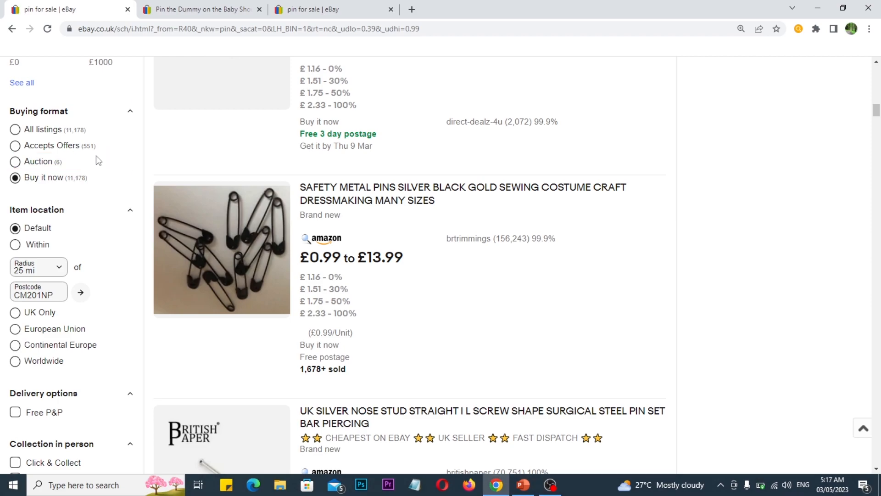
Step: Show the Pin the Dummy baby shower game listing and examine its price per item
left_click(193, 9)
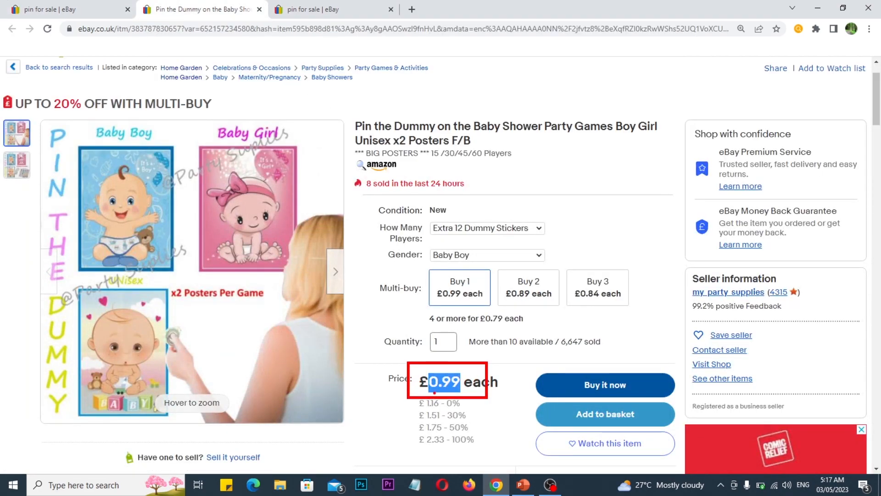
left_click(514, 387)
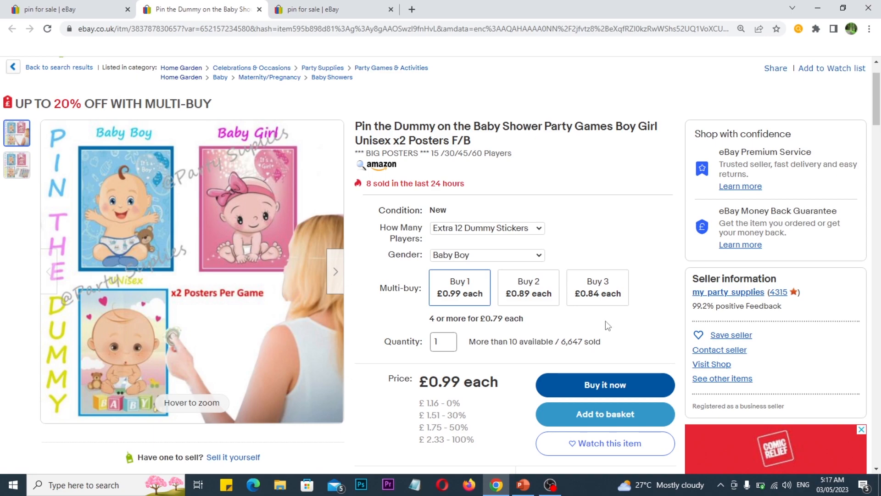
Step: In the auction pin results, mark the first listing's bid count and open the metal red London bus pin badge in a new tab
left_click(326, 9)
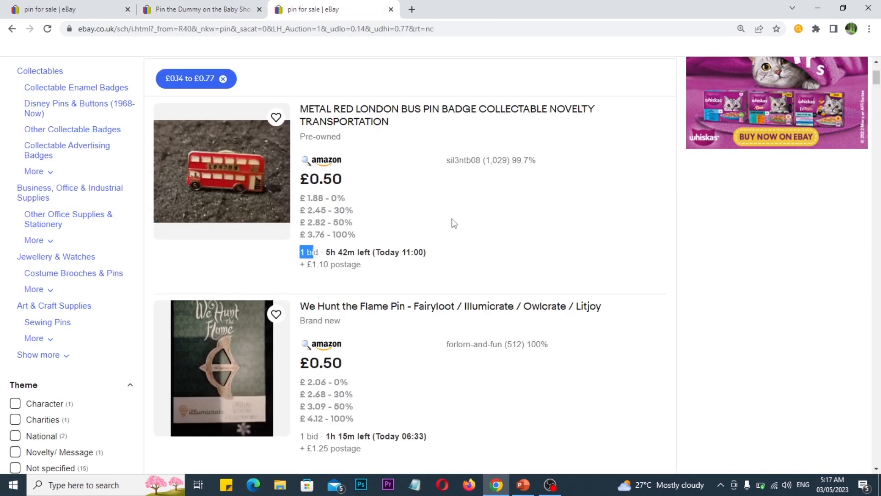
middle_click(405, 121)
left_click(302, 253)
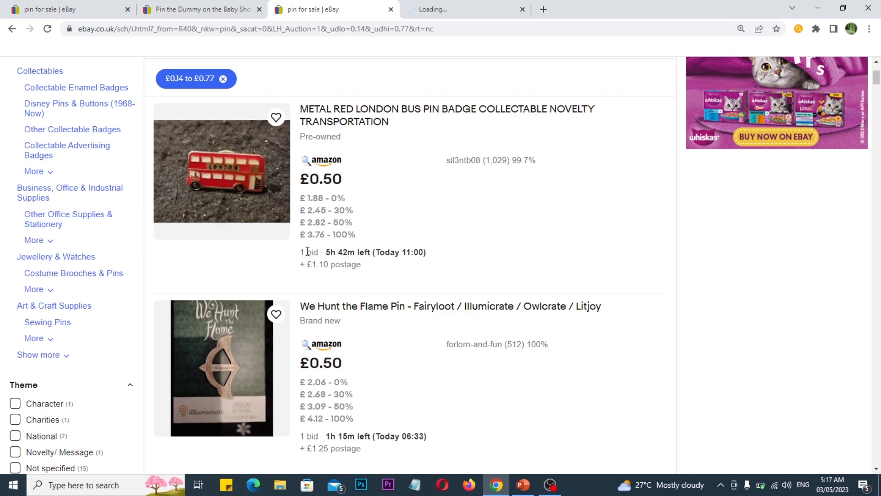
left_click_drag(298, 244, 324, 256)
key("Escape")
left_click(413, 9)
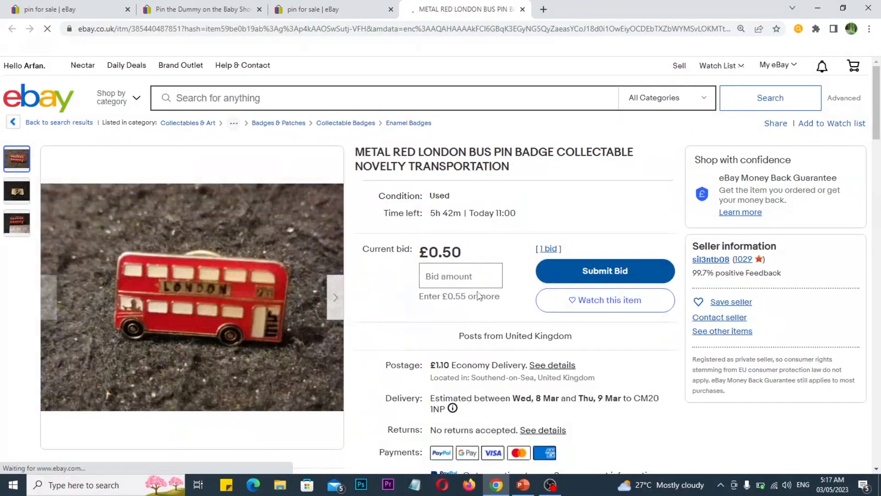
Step: Examine the current bid price on the London bus pin badge auction
left_click_drag(413, 237, 468, 265)
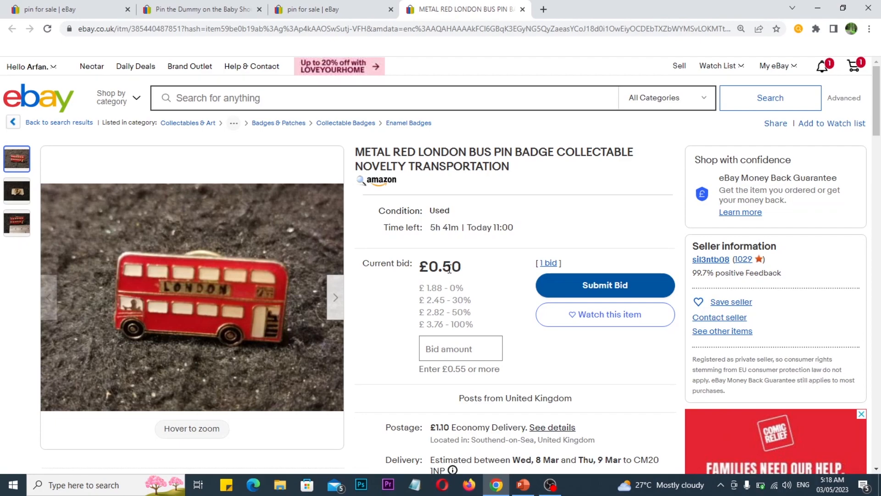
left_click_drag(443, 266, 462, 266)
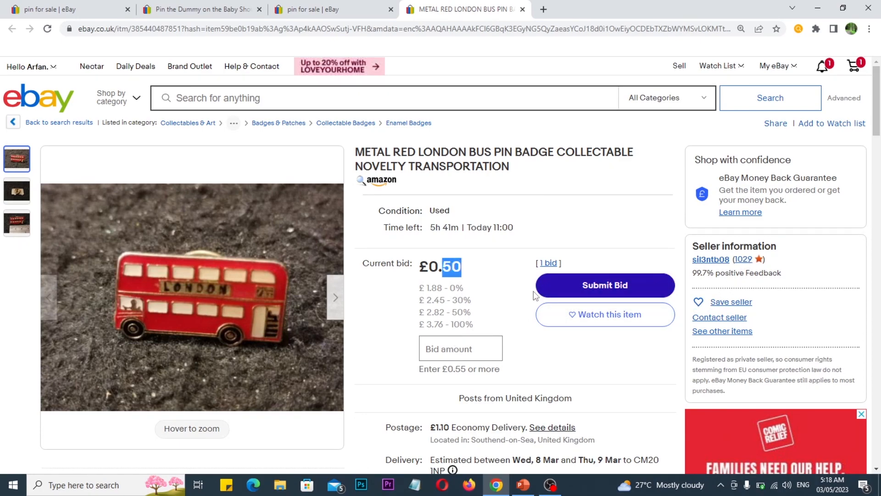
left_click(425, 299)
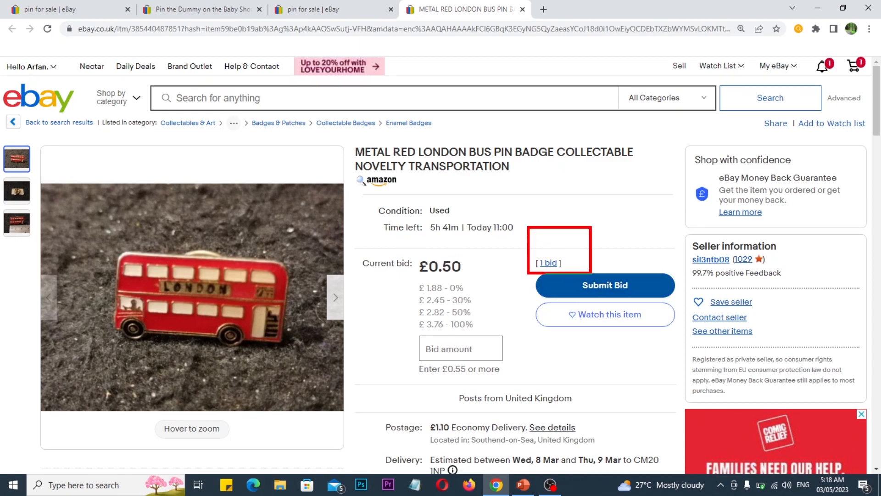
Step: Return to the Pin the Dummy baby shower game listing
left_click(211, 9)
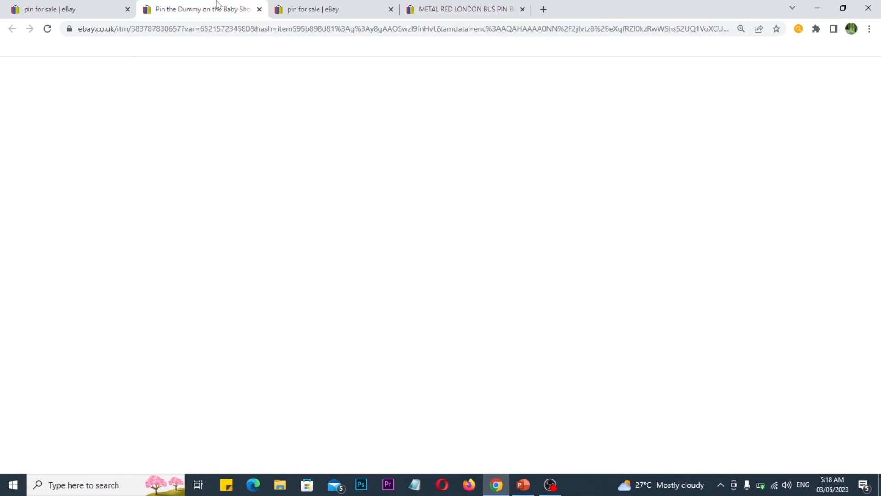
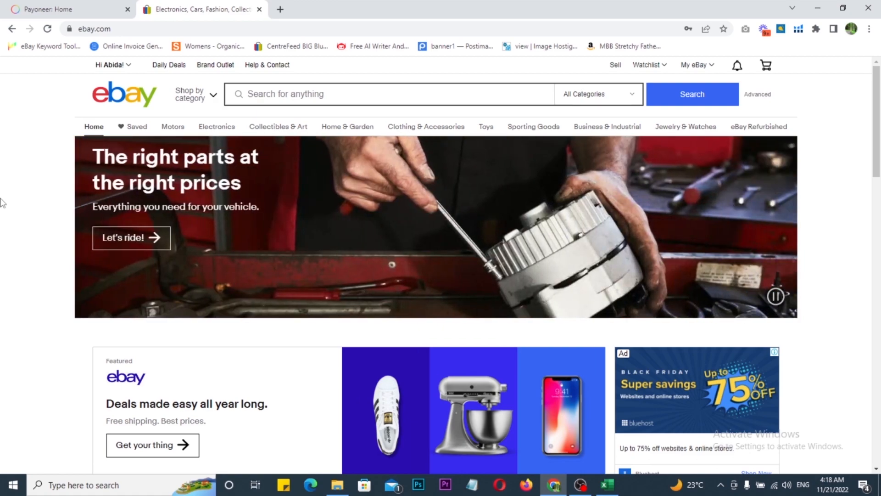
Step: Open the account settings in a new browser tab and switch to it
mouse_move(115, 66)
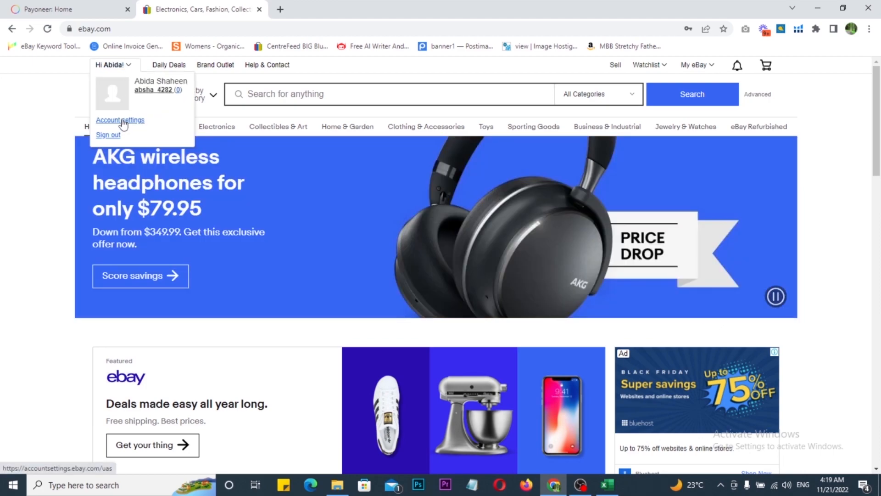
right_click(123, 123)
left_click(150, 129)
left_click(315, 9)
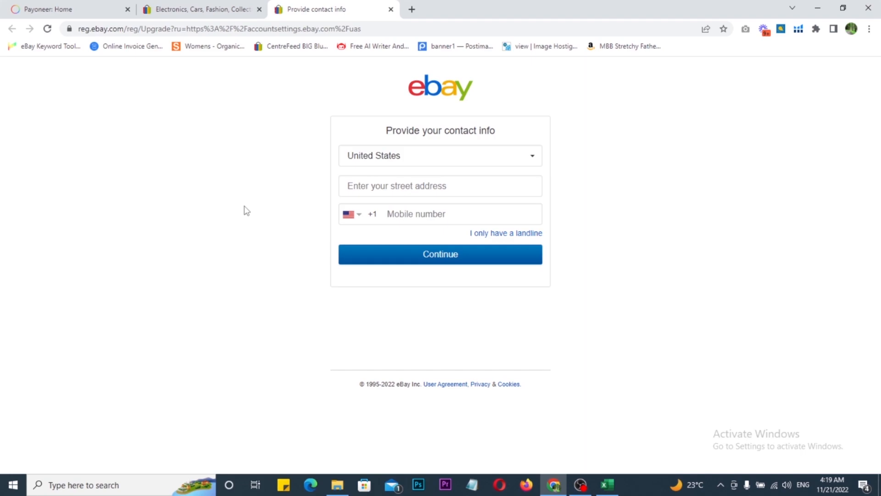
Step: Set the contact country to Pakistan and submit the contact information form
left_click(397, 162)
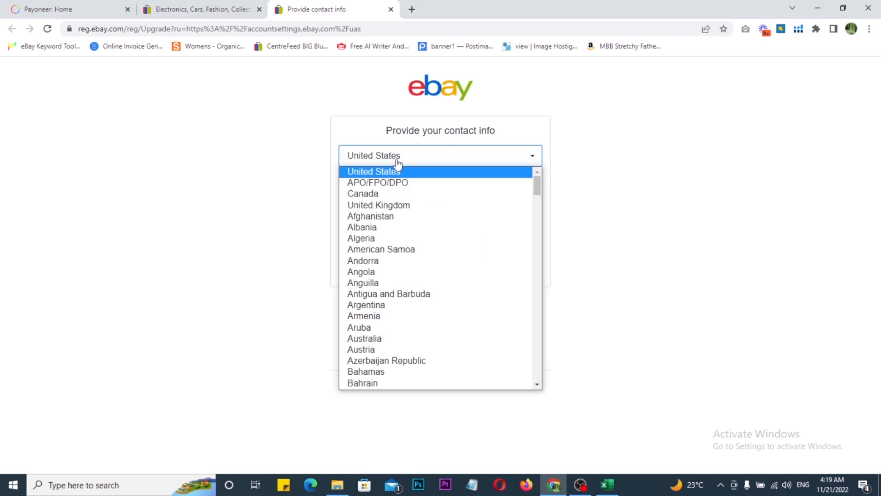
key("p")
key("Return")
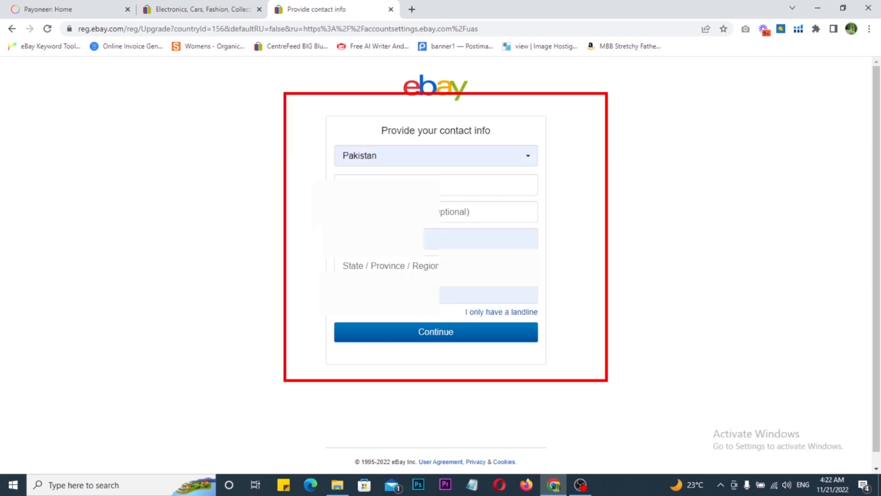
left_click_drag(572, 255, 623, 242)
key("Escape")
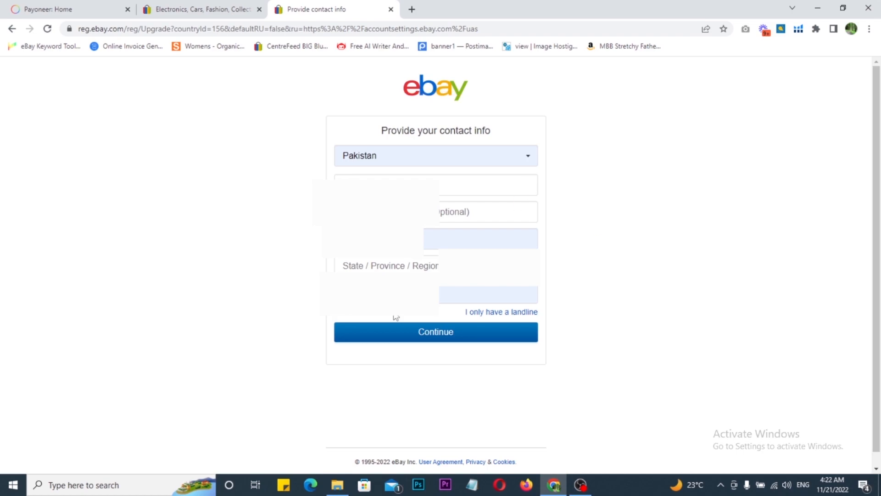
left_click(429, 341)
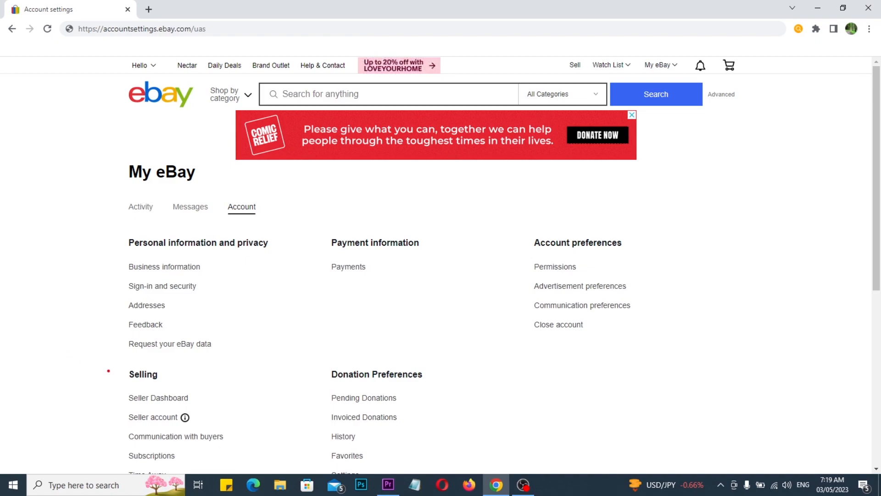
Step: Point out the account page's Selling section, the My eBay menu and its Purchase History entry
mouse_move(103, 382)
left_mouse_down()
mouse_move(219, 407)
mouse_move(234, 388)
left_mouse_up()
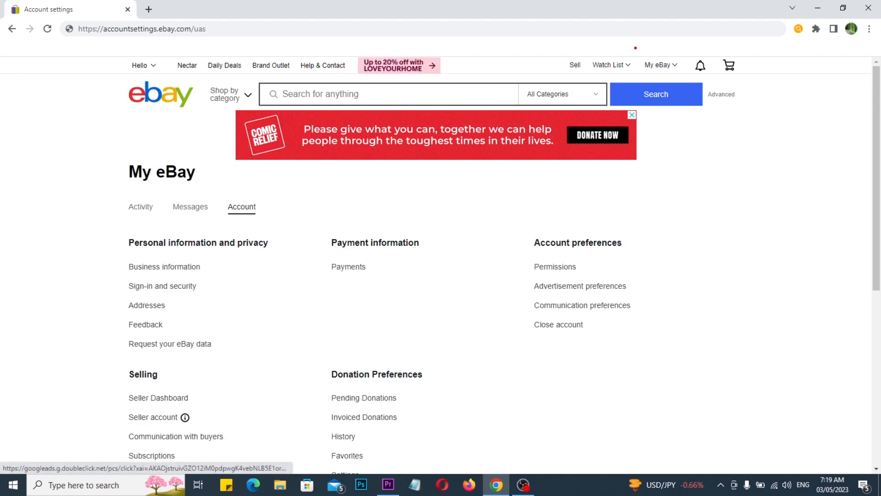
left_click_drag(635, 48, 682, 75)
mouse_move(675, 68)
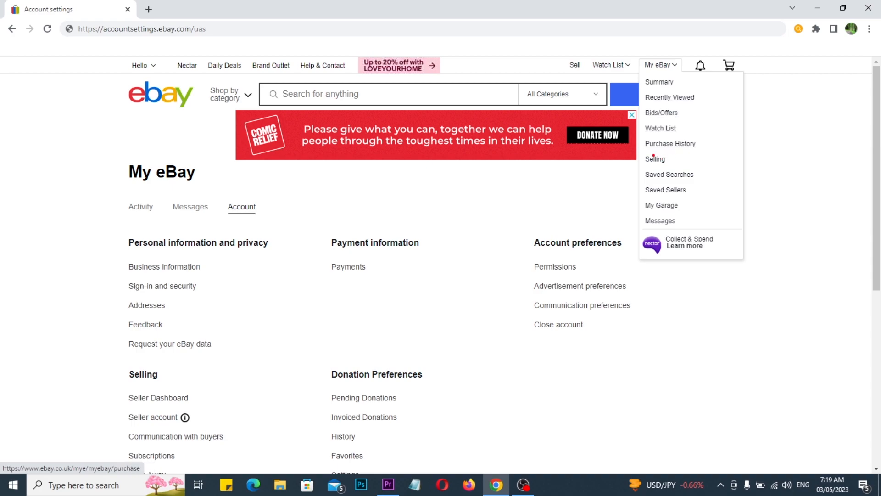
mouse_move(640, 149)
left_mouse_down()
mouse_move(682, 168)
mouse_move(708, 147)
left_mouse_up()
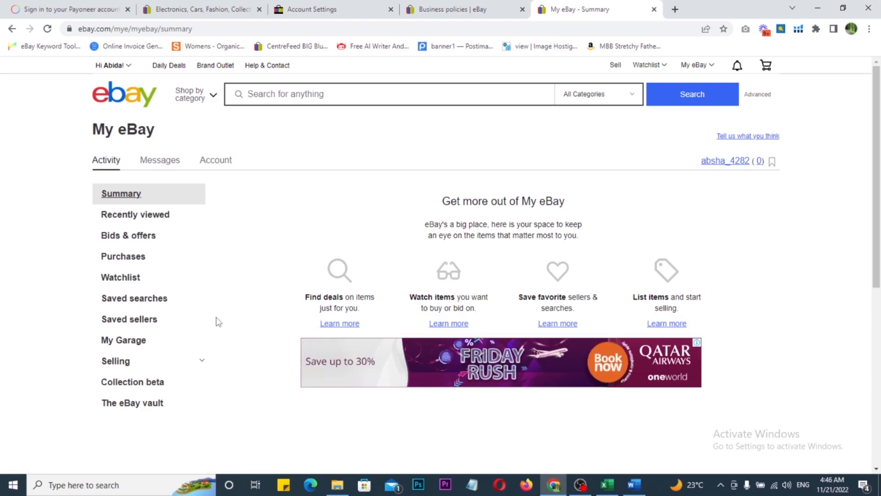
Step: Mark the Selling section of the My eBay summary, open its Sell an item page and start listing an item
scroll(296, 232, "down", 3)
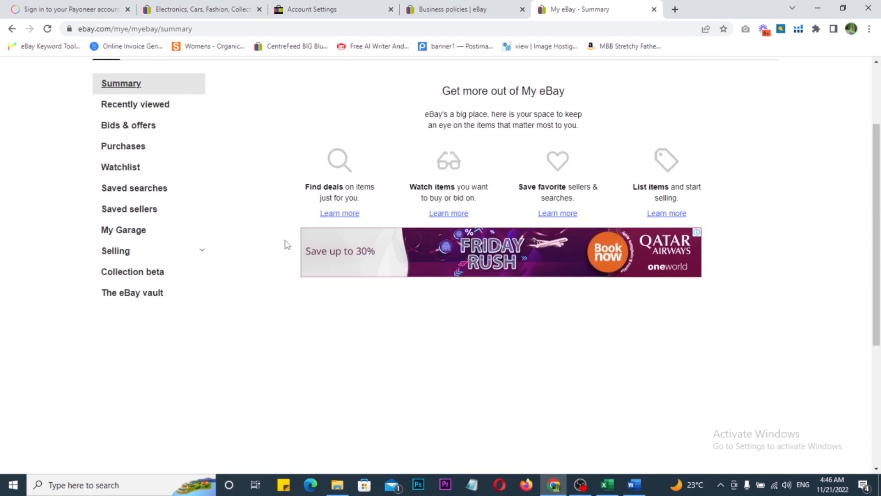
left_click_drag(58, 222, 241, 316)
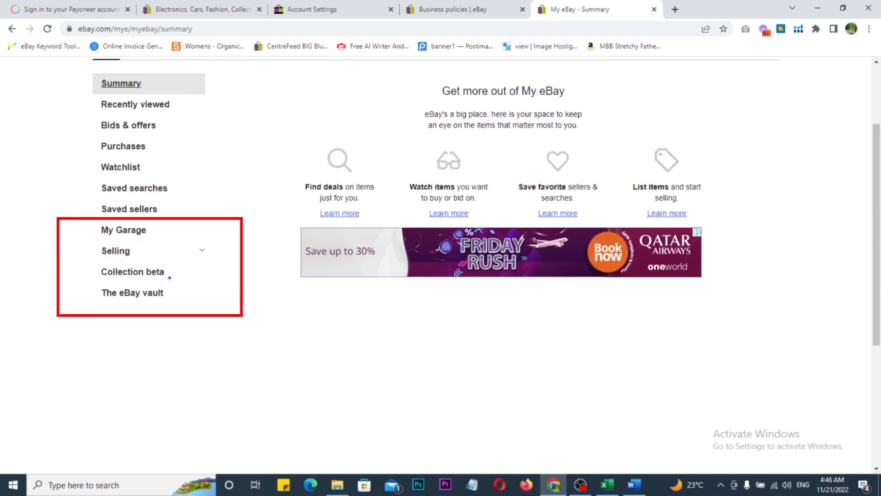
left_click(123, 255)
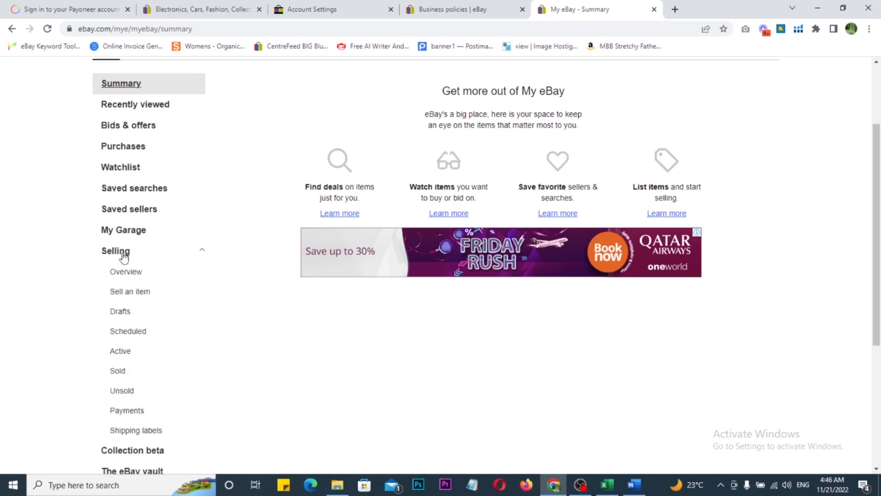
left_click(124, 299)
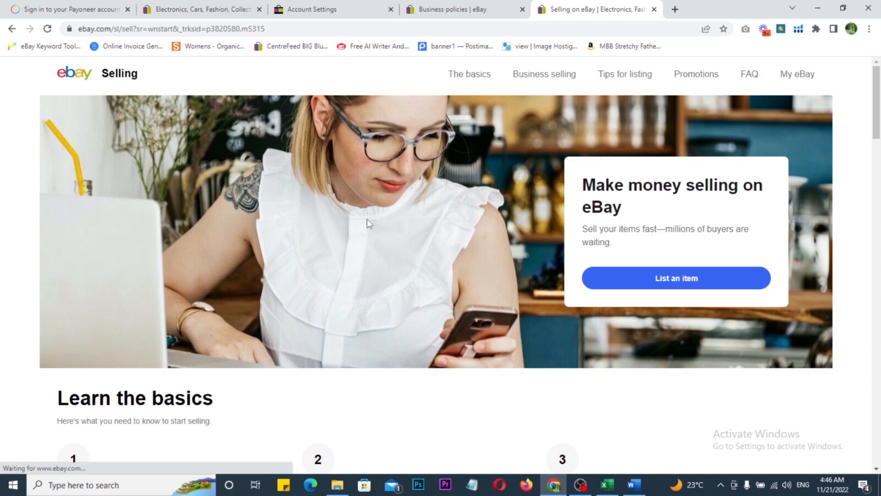
left_click(659, 278)
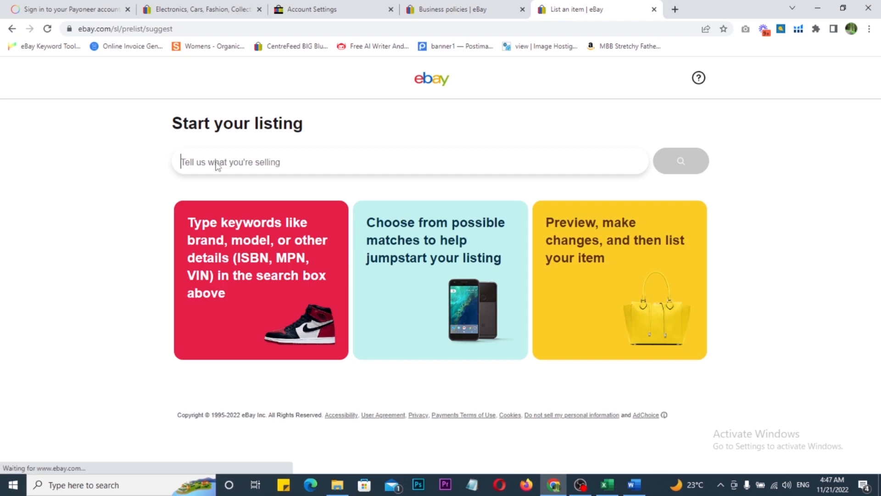
Step: Switch to the Word document, copy the product title "Organic Cotton Sheet Set, 300 Thread Count percale Bed fitted/ Flat/ Pillowcases" and look through the description
left_click(634, 484)
left_click_drag(503, 177, 291, 161)
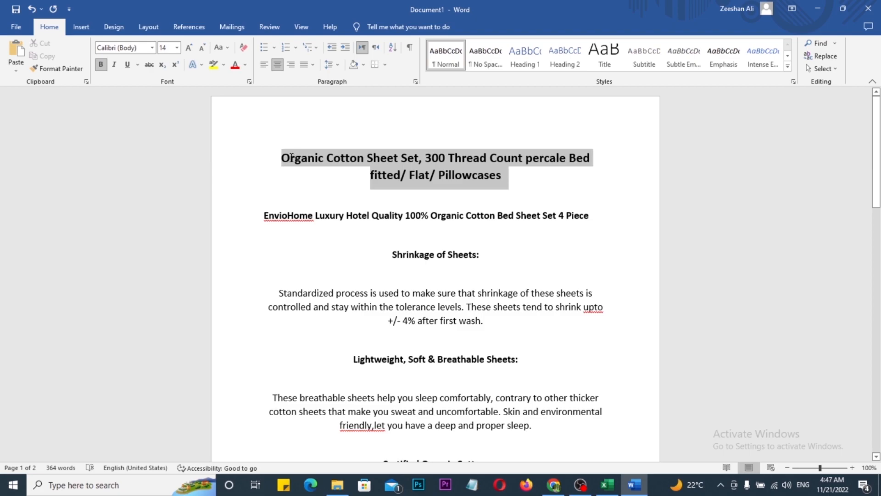
key("alt+Tab")
key("alt+Tab")
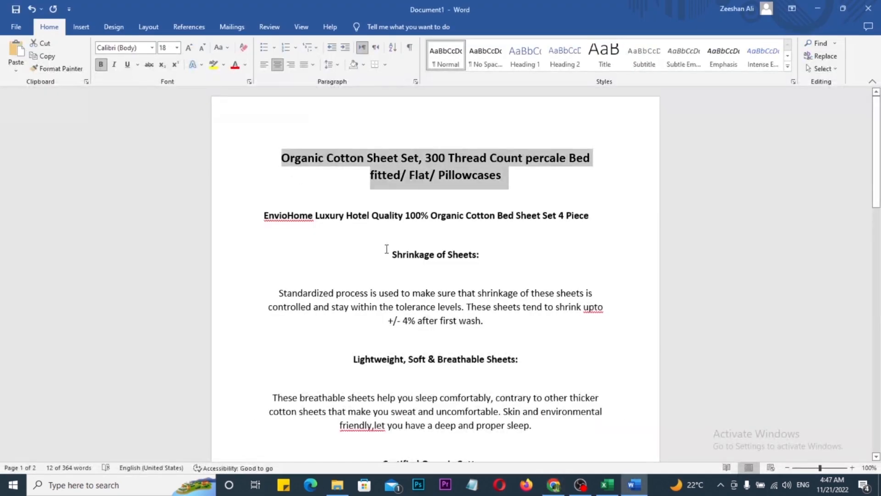
scroll(386, 250, "down", 10)
scroll(386, 251, "down", 7)
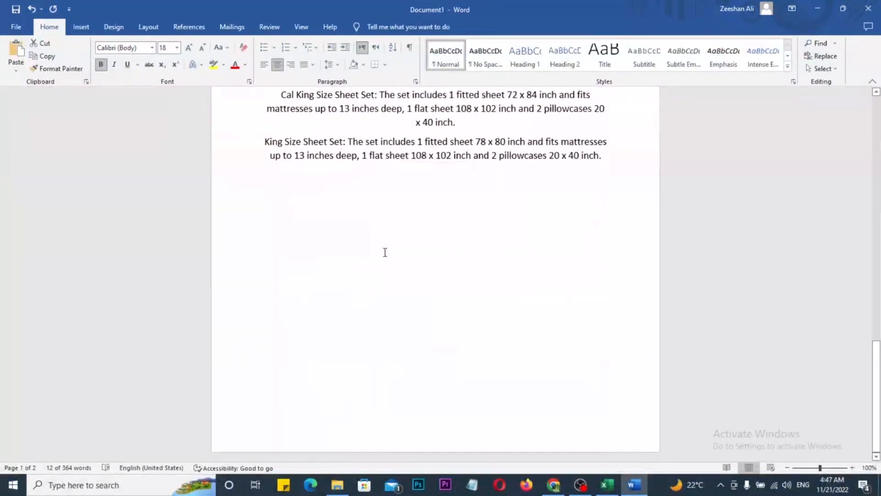
scroll(386, 266, "up", 8)
scroll(375, 277, "up", 9)
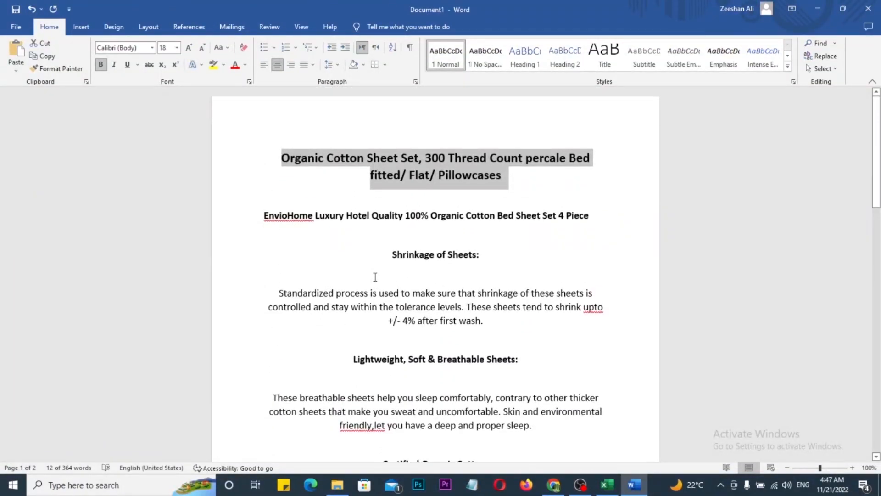
Step: Switch back to the eBay listing page in Chrome, paste the copied product title as the item being sold and search for matches
key("alt+Tab")
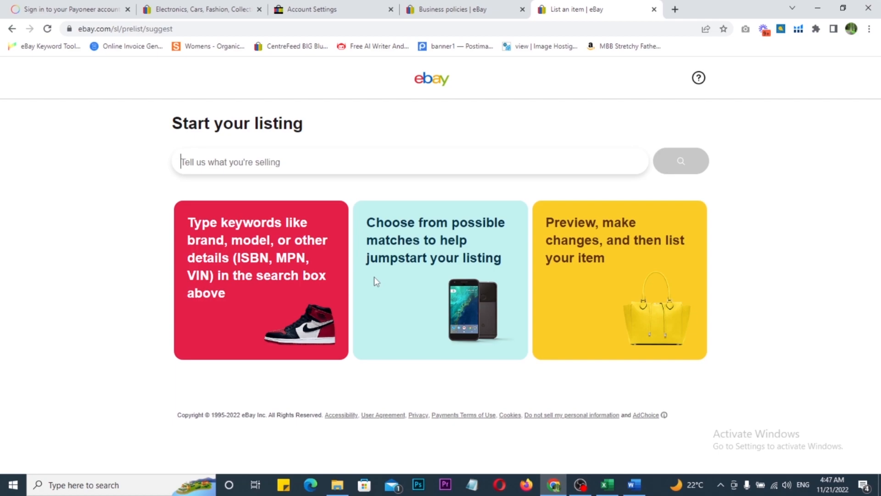
key("ctrl+v")
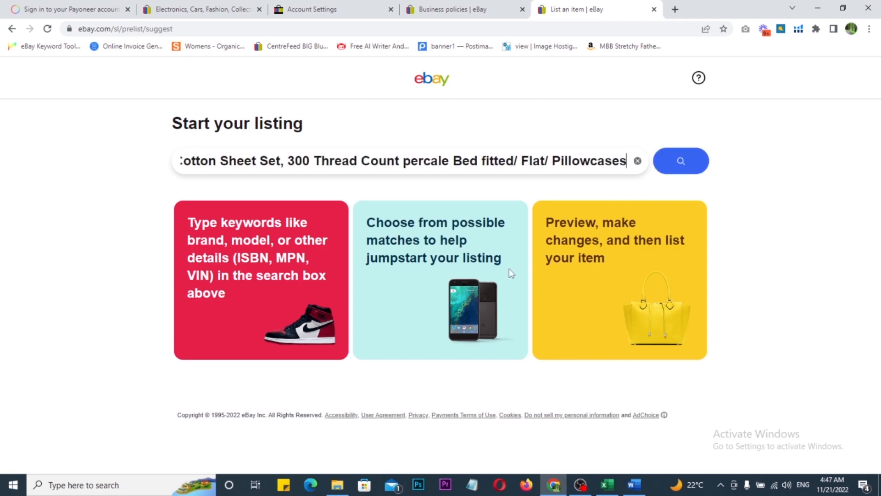
left_click(682, 161)
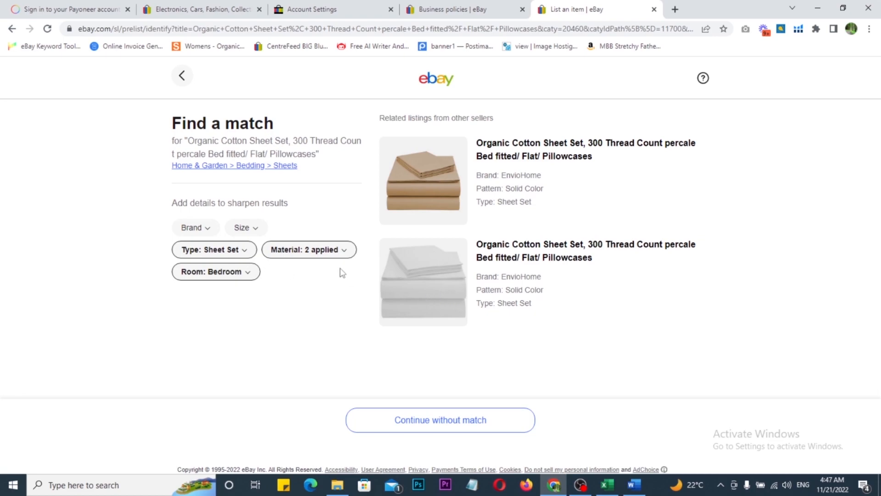
Step: Continue without a match, set the item condition to New with tags and proceed to the listing form
left_click(417, 417)
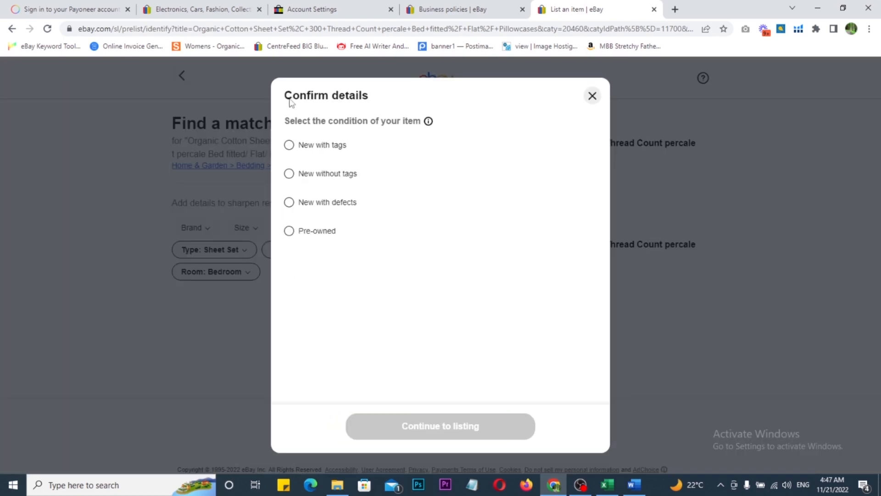
left_click(289, 146)
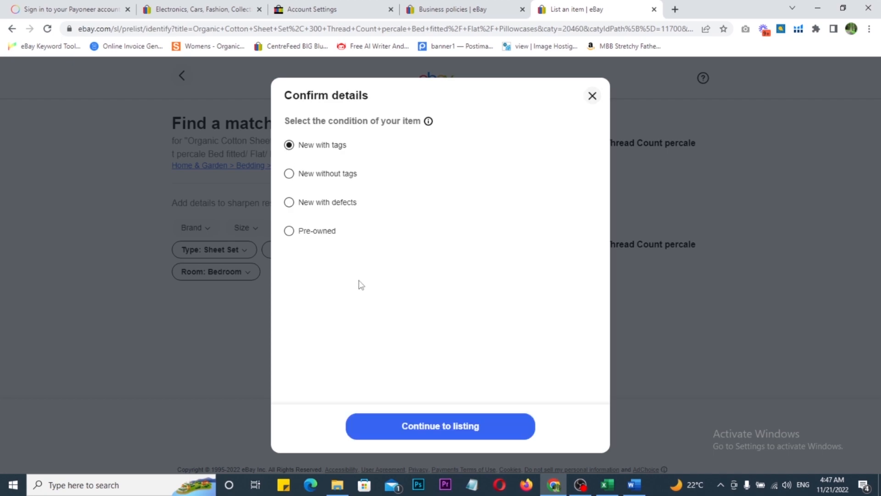
left_click(447, 421)
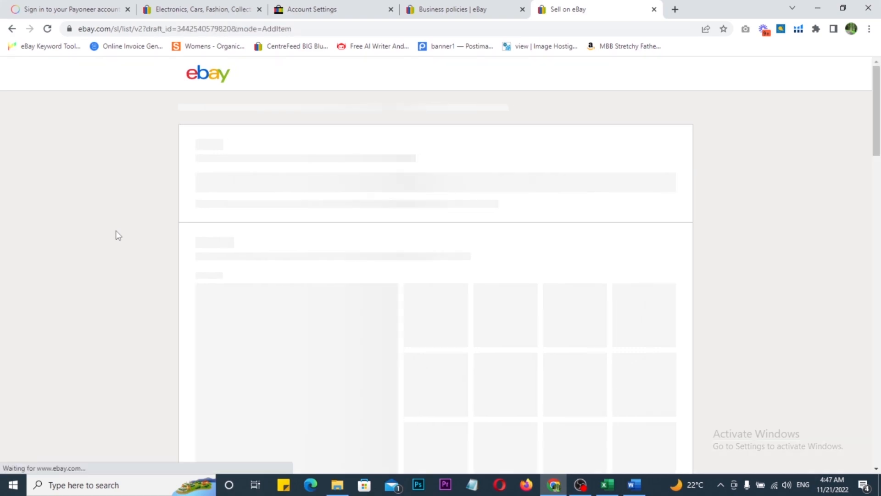
Step: In the required item specifics, set the size to Double and the brand to Unbranded
scroll(116, 231, "down", 2)
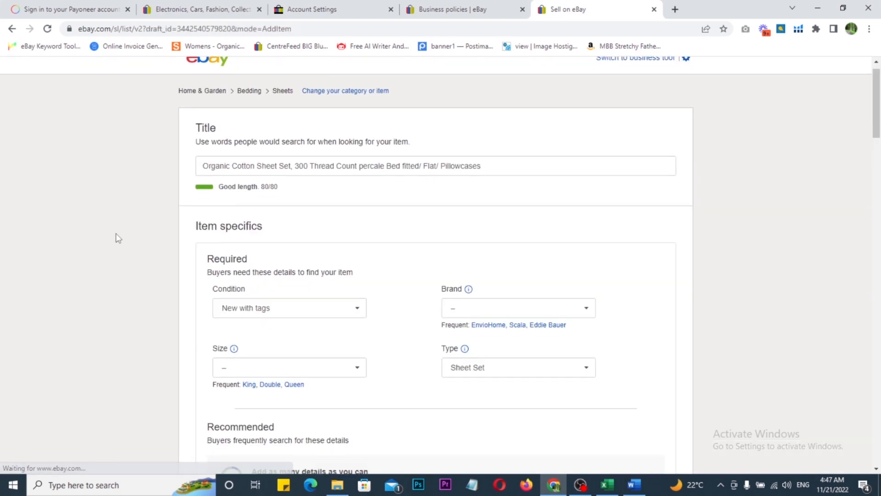
left_click(270, 291)
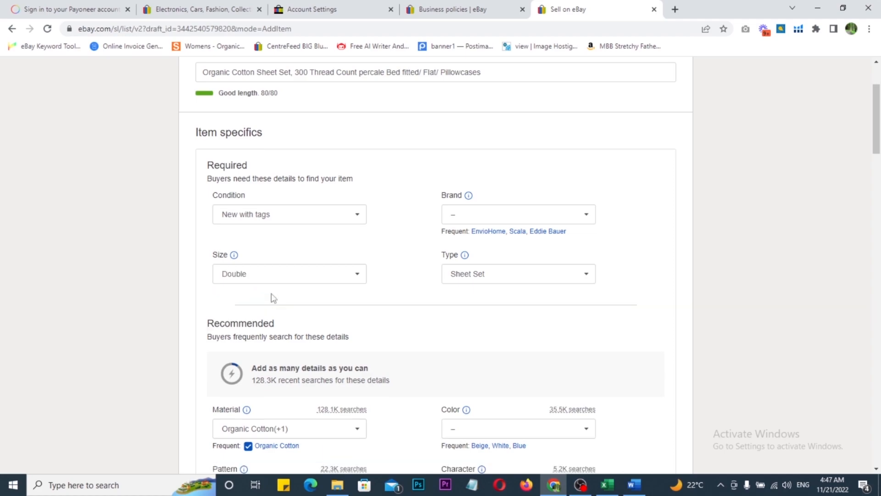
left_click(481, 215)
left_click(473, 307)
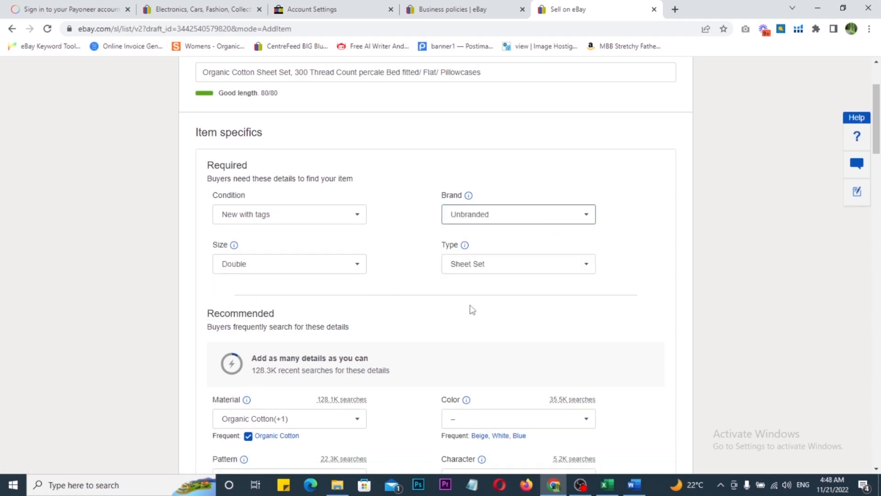
Step: In the recommended item specifics, set the color to Beige, the character to Acer and the pattern to Solid Color
scroll(389, 302, "down", 2)
scroll(389, 301, "down", 2)
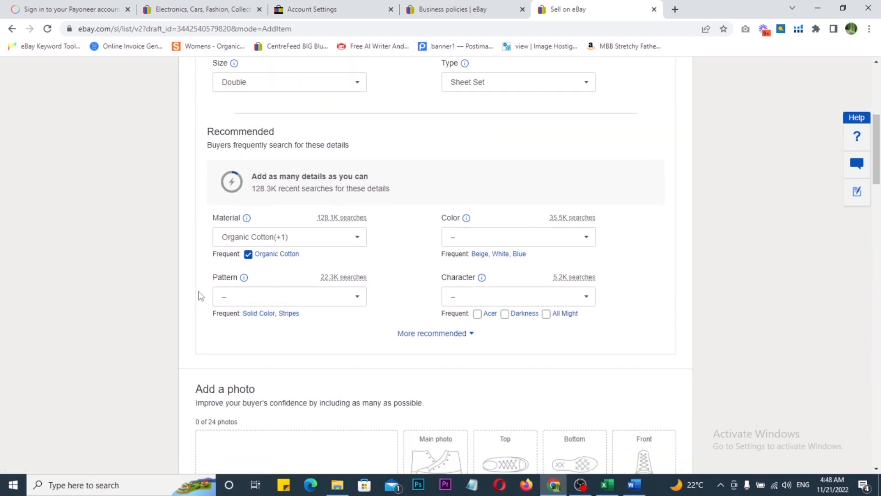
left_click(480, 216)
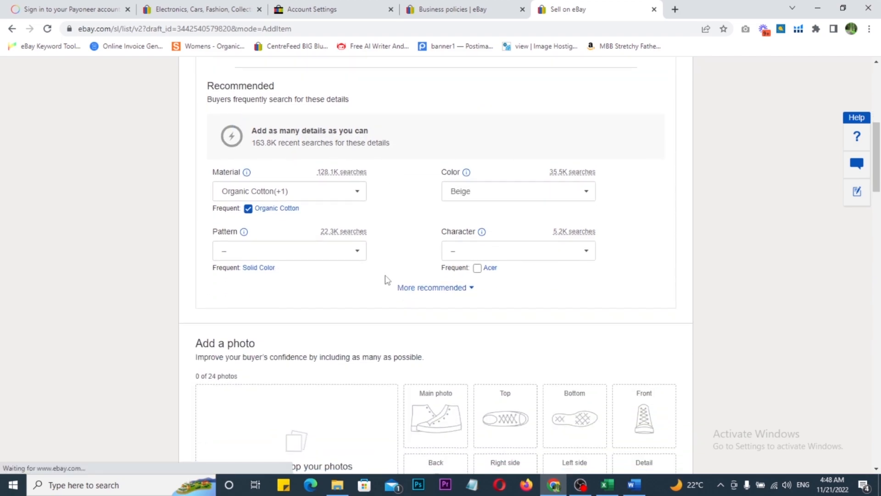
scroll(458, 253, "down", 1)
left_click(477, 221)
left_click(256, 220)
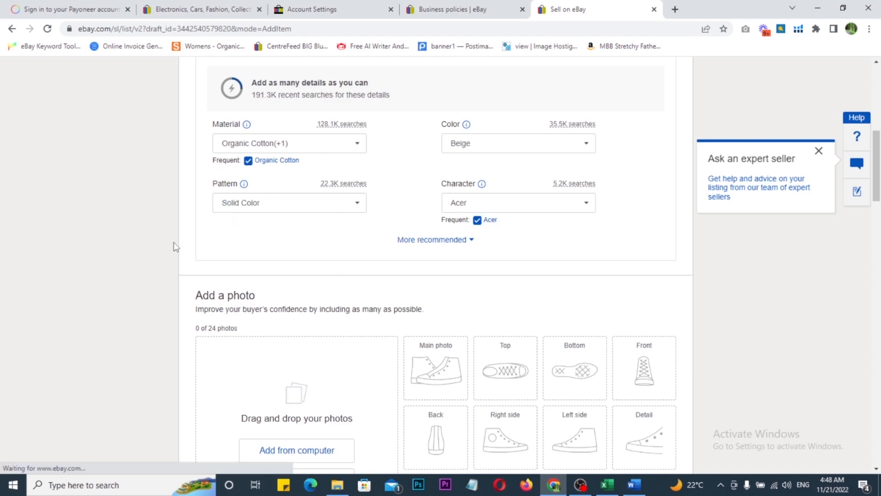
Step: Upload the teal and white bed sheet picture from the computer as the listing's main photo
scroll(174, 241, "down", 3)
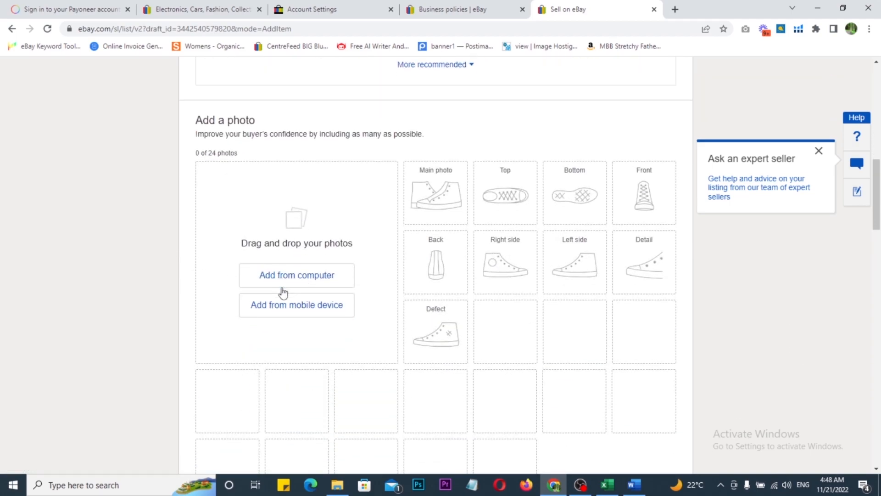
scroll(322, 316, "down", 4)
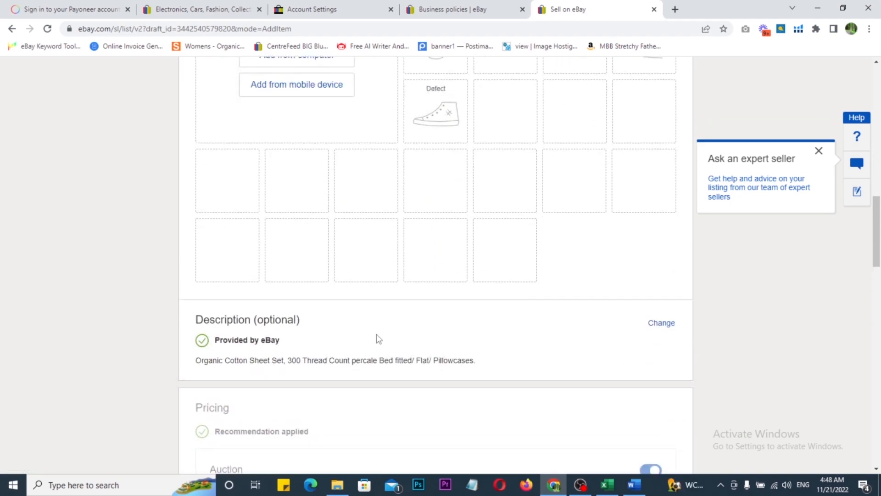
scroll(378, 339, "up", 2)
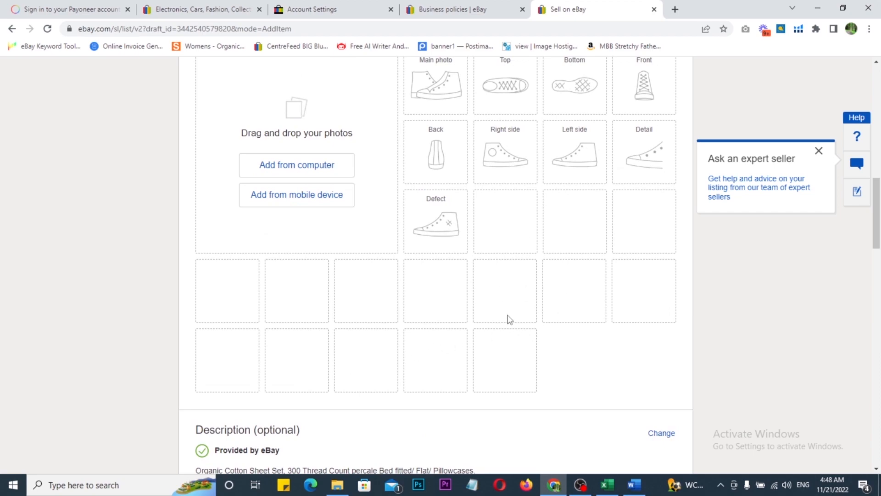
scroll(507, 319, "up", 3)
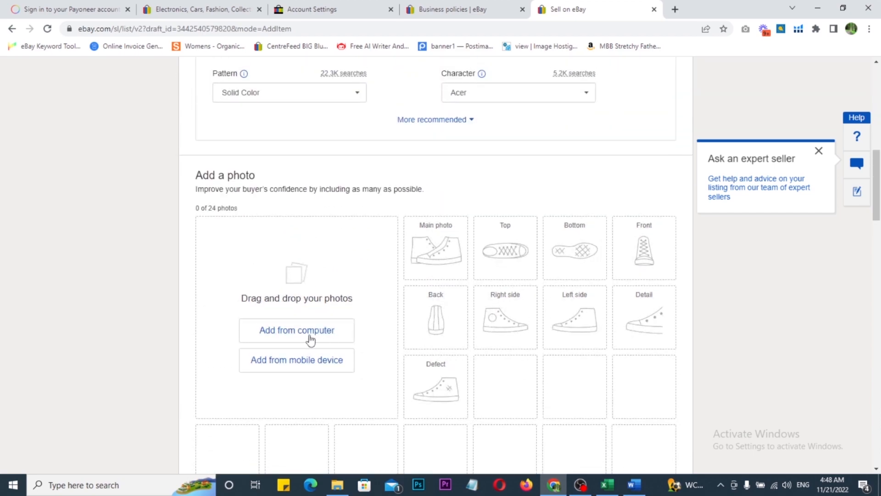
left_click(283, 337)
double_click(470, 216)
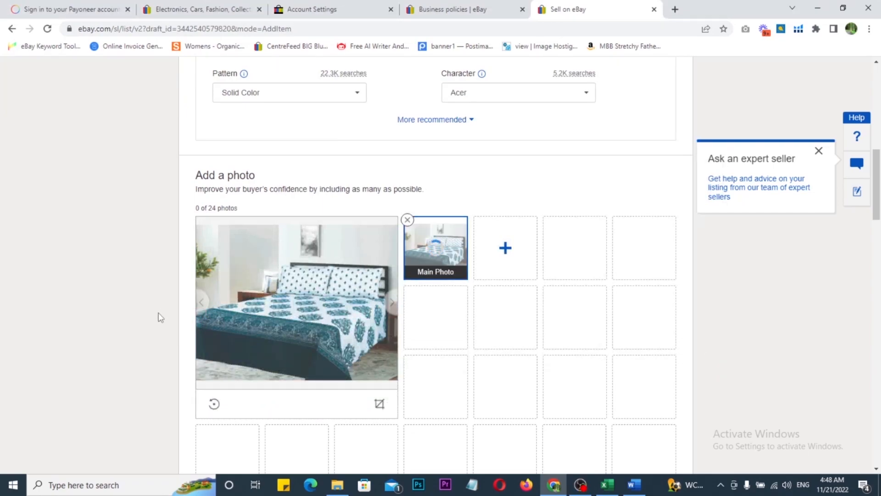
Step: Turn off the auction format in the listing's pricing and set the Buy It Now price to $19.99
scroll(159, 225, "down", 10)
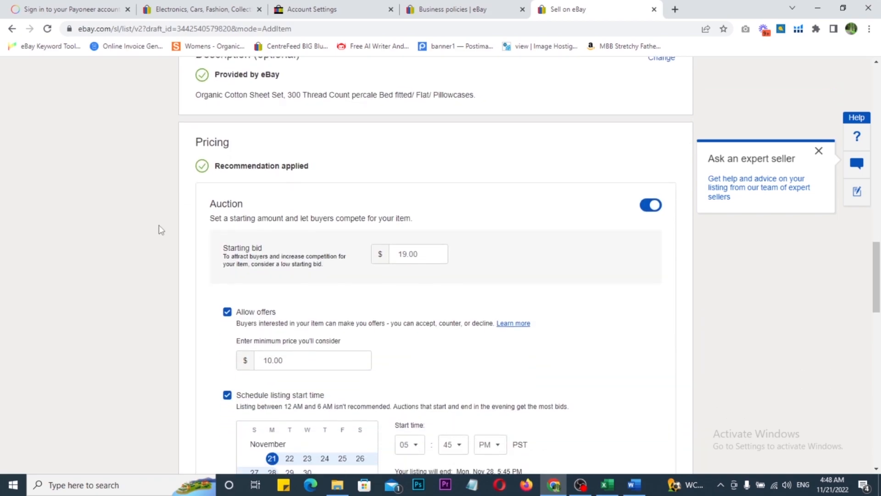
scroll(157, 233, "down", 1)
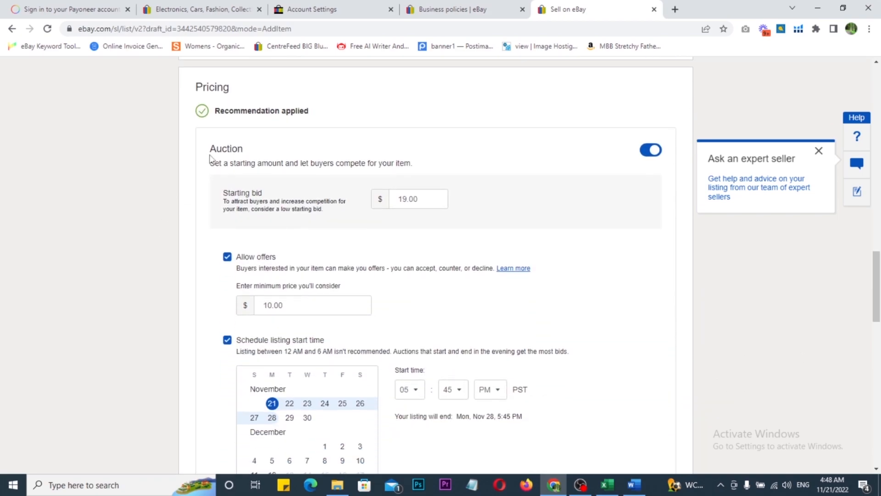
left_click(649, 154)
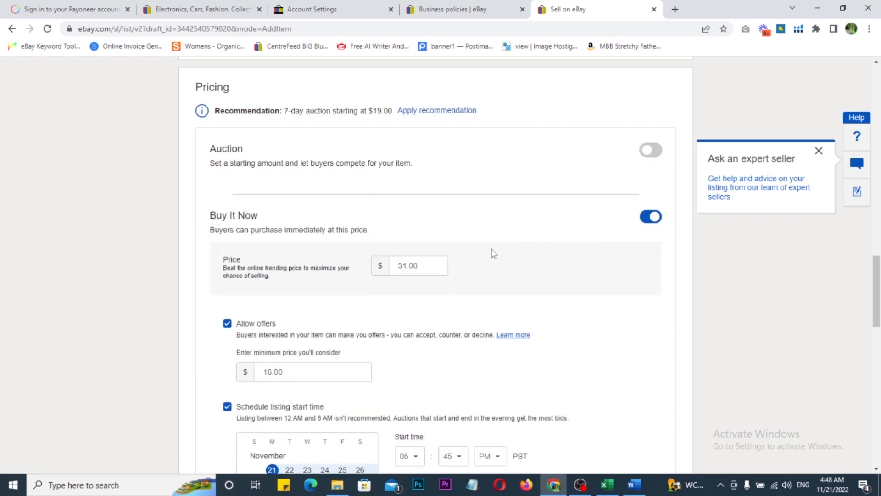
scroll(454, 252, "down", 1)
left_click_drag(432, 220, 385, 215)
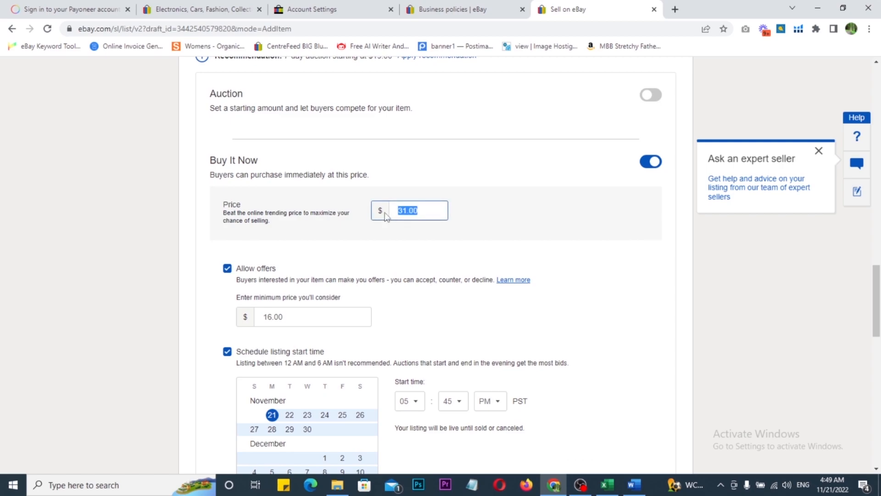
type("19.99")
left_click(147, 228)
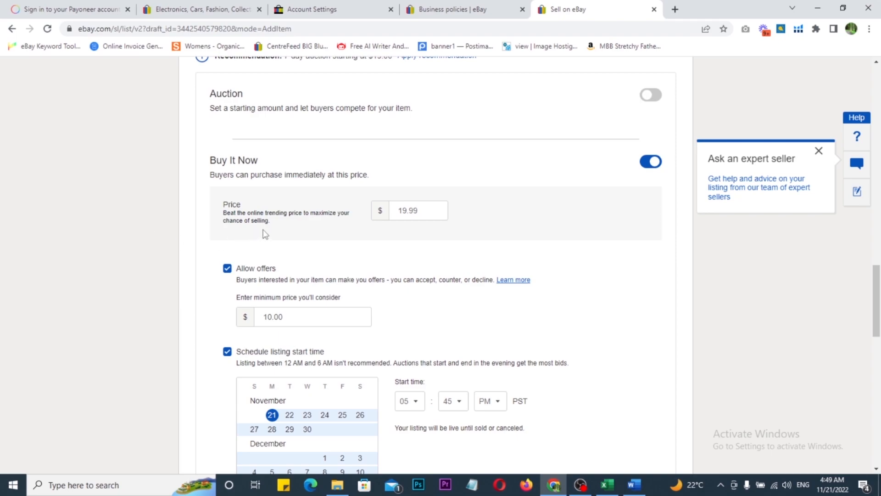
Step: Disable buyer offers and the scheduled start time for the Buy It Now listing
scroll(255, 241, "down", 1)
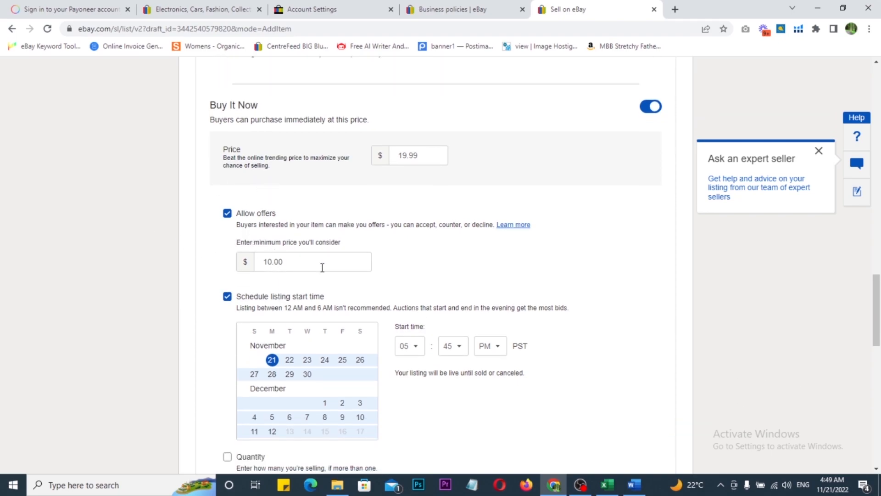
left_click(227, 214)
left_click(248, 283)
Step: Enable the quantity option for the listing and set the quantity to 1
scroll(248, 281, "down", 2)
left_click(227, 208)
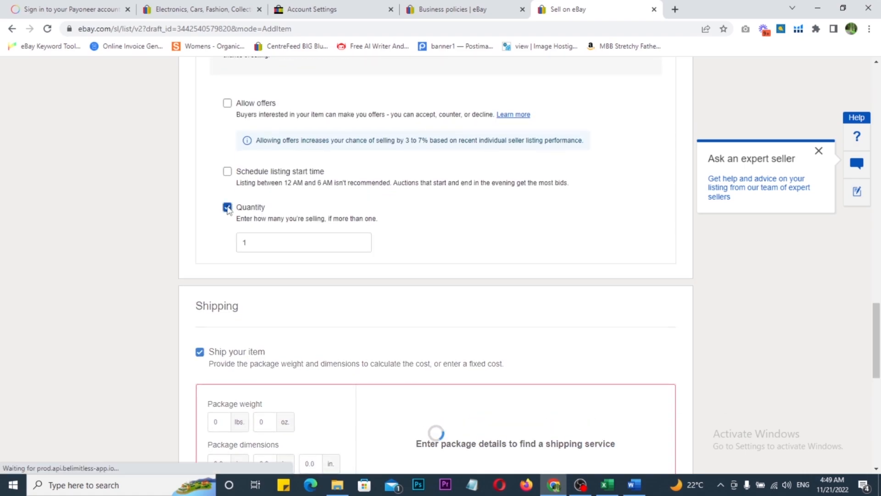
left_click_drag(256, 247, 231, 247)
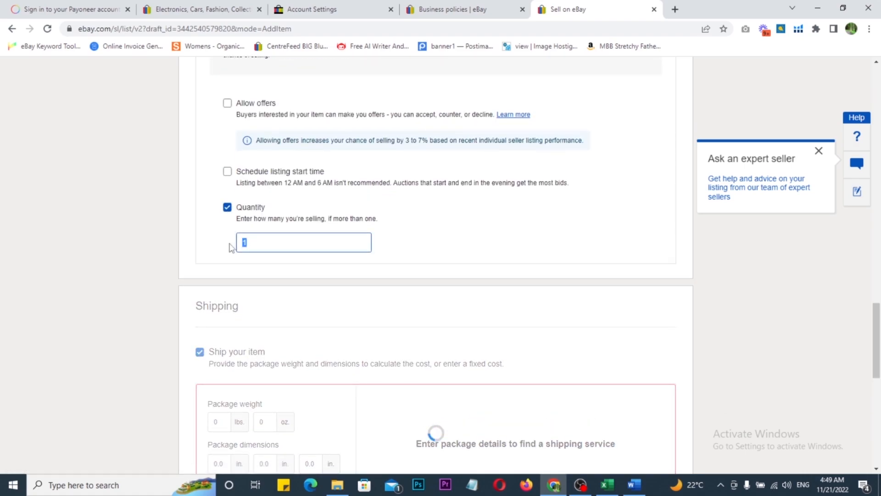
type("100")
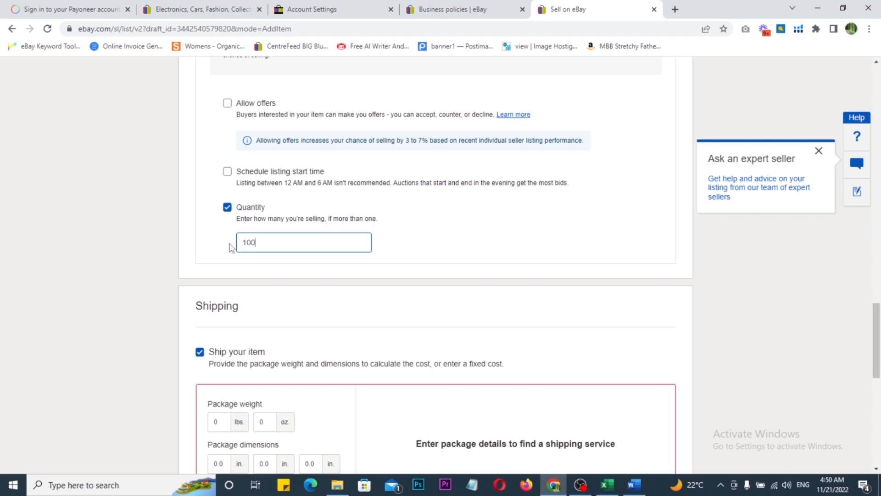
key("ctrl+a")
type("1")
Step: In the shipping section, keep shipping of the item enabled and mark the package details as unknown
scroll(192, 257, "down", 3)
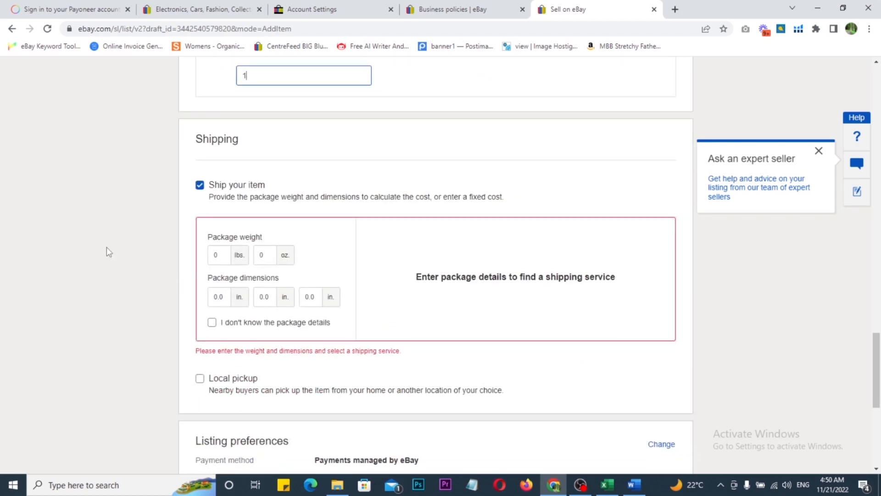
scroll(106, 247, "down", 1)
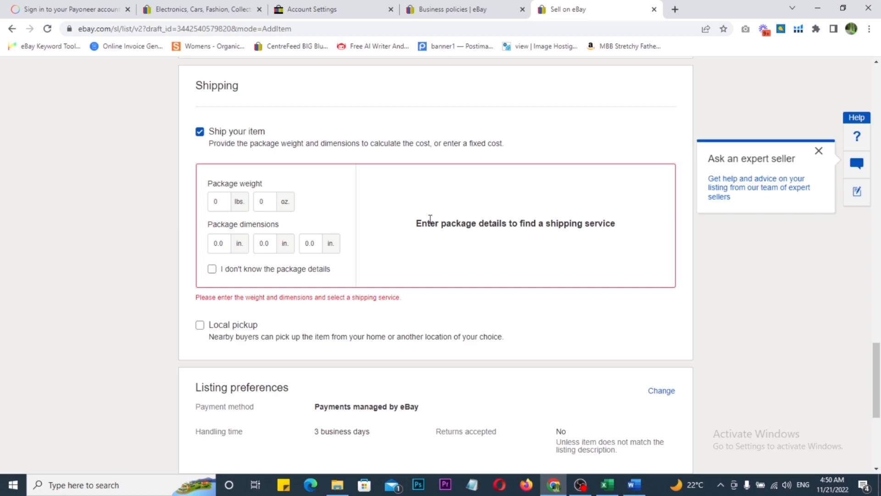
left_click(200, 131)
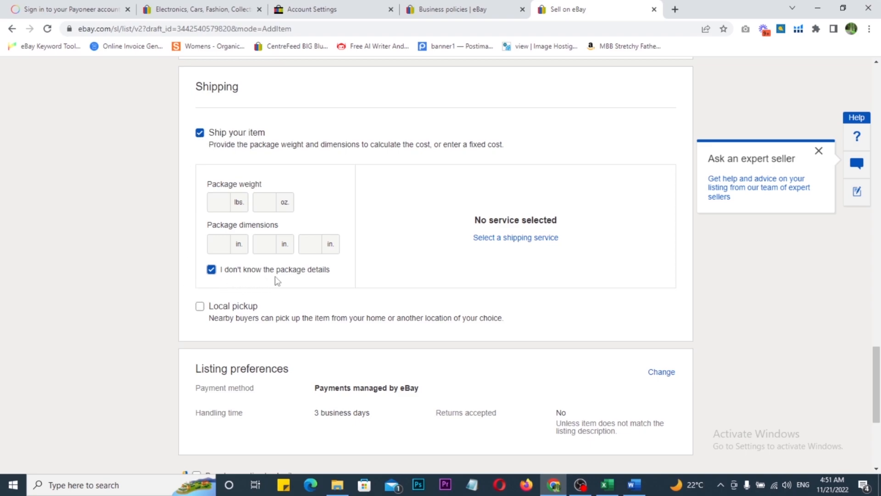
scroll(265, 251, "down", 2)
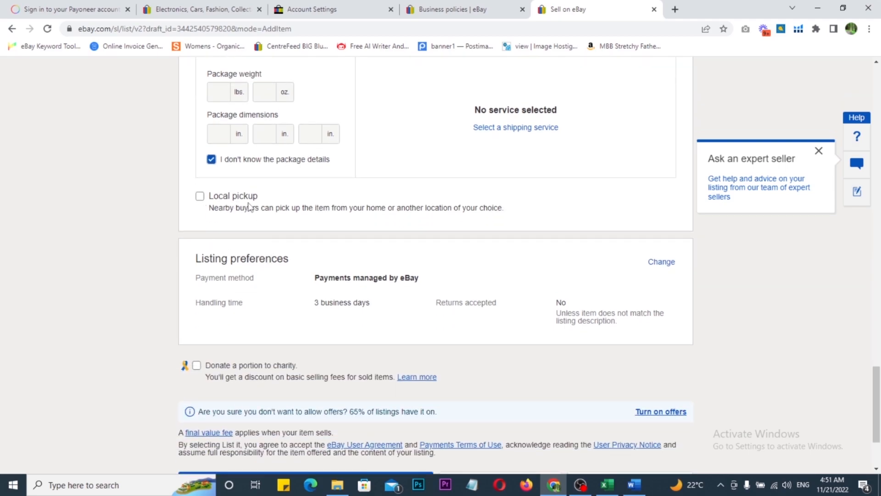
left_click(200, 197)
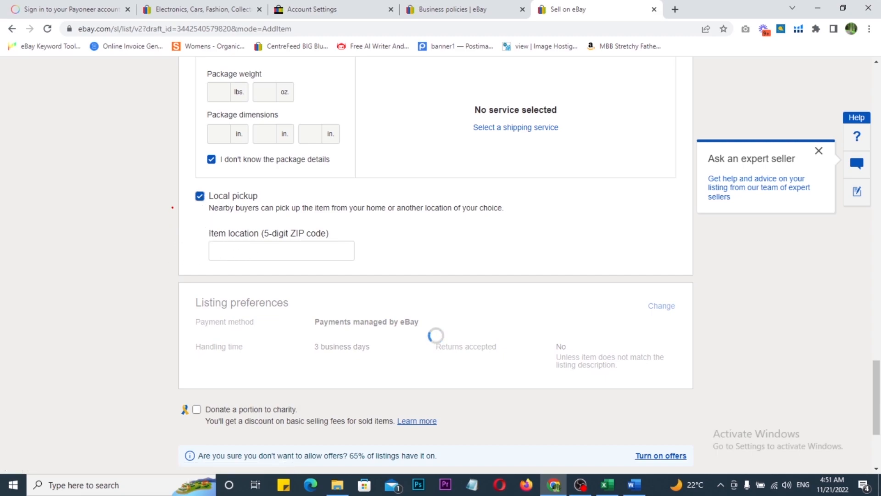
left_click_drag(161, 175, 556, 276)
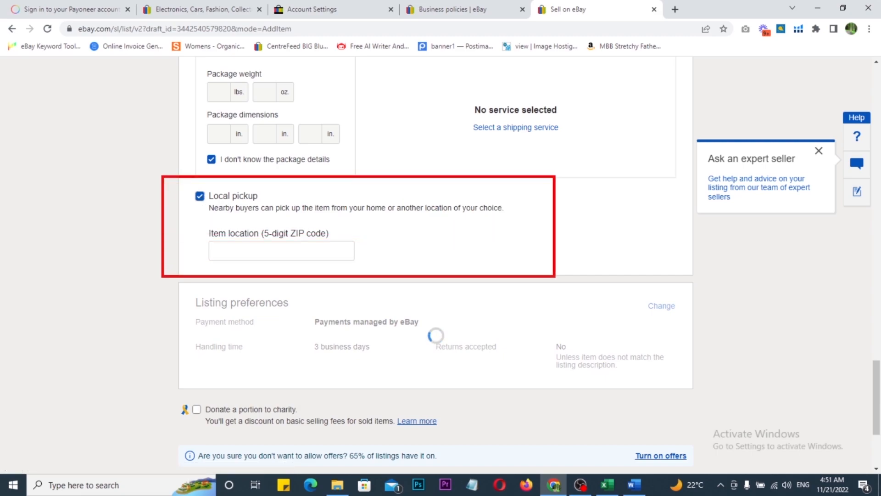
left_click_drag(522, 215, 585, 232)
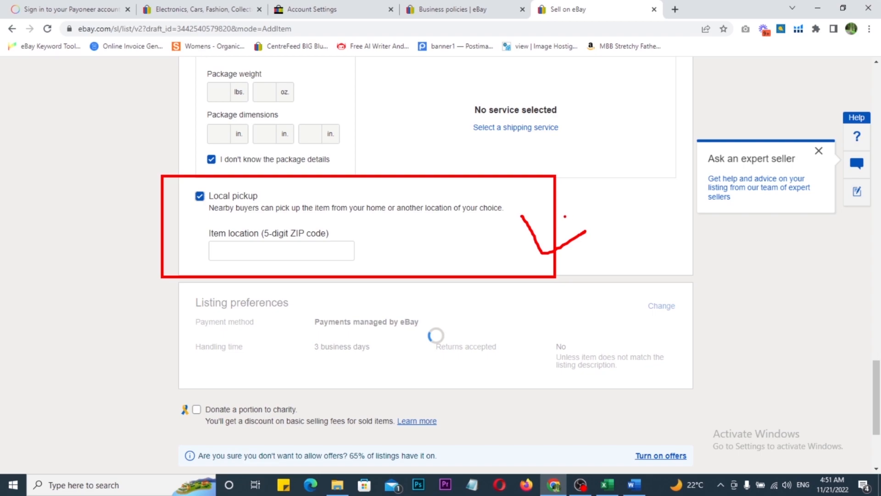
left_click(199, 196)
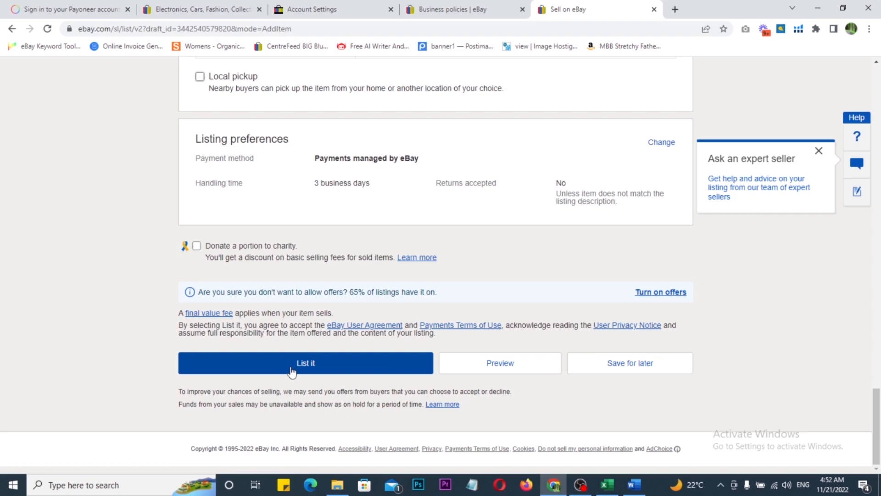
Step: Submit the listing for publication and start the selling account setup for receiving payments
left_click(291, 369)
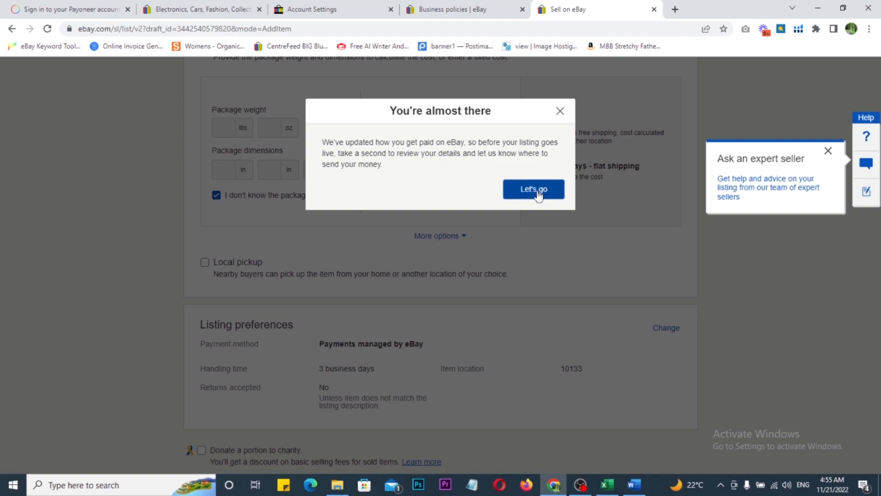
left_click(533, 189)
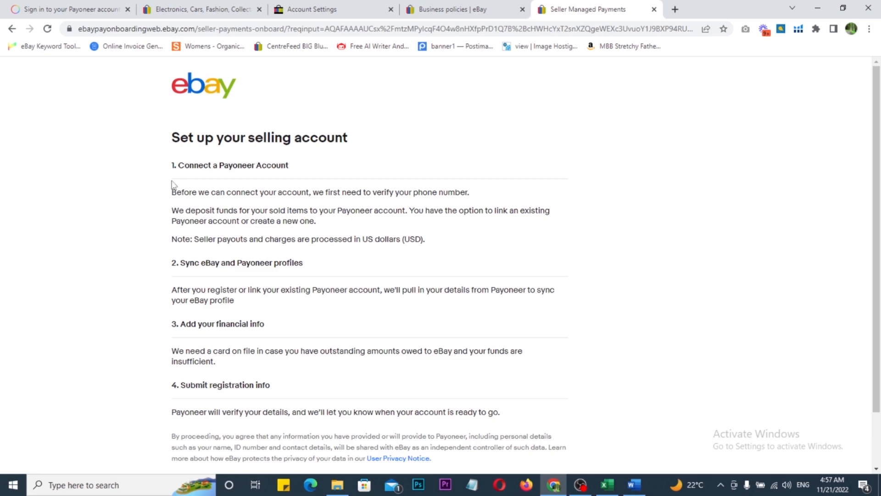
scroll(172, 184, "down", 2)
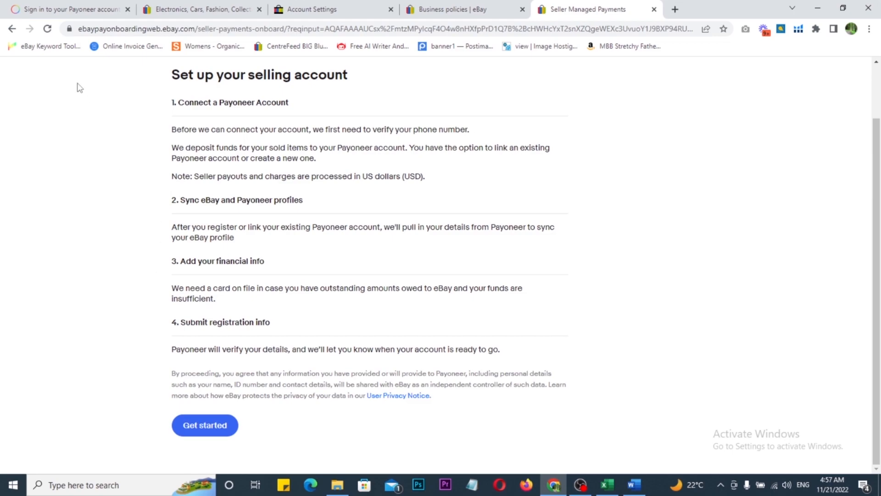
left_click(194, 434)
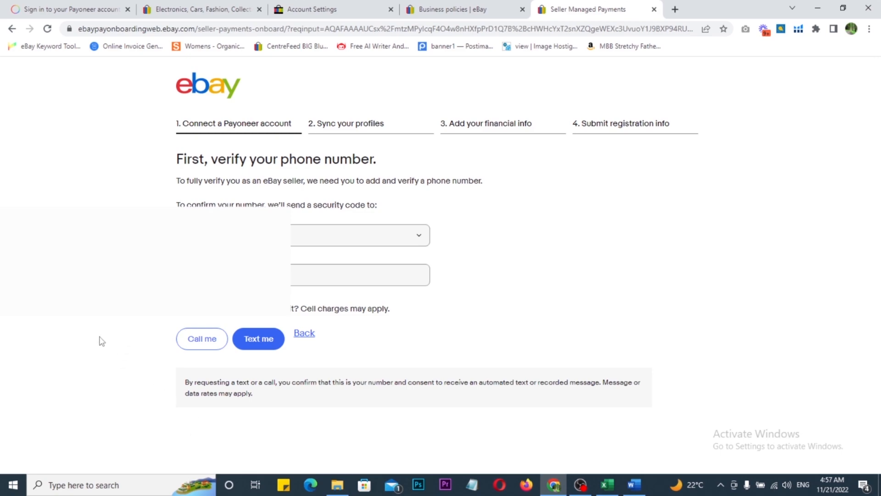
Step: Request a security code by text message, enter the received code and continue to verify the phone number
left_click(259, 340)
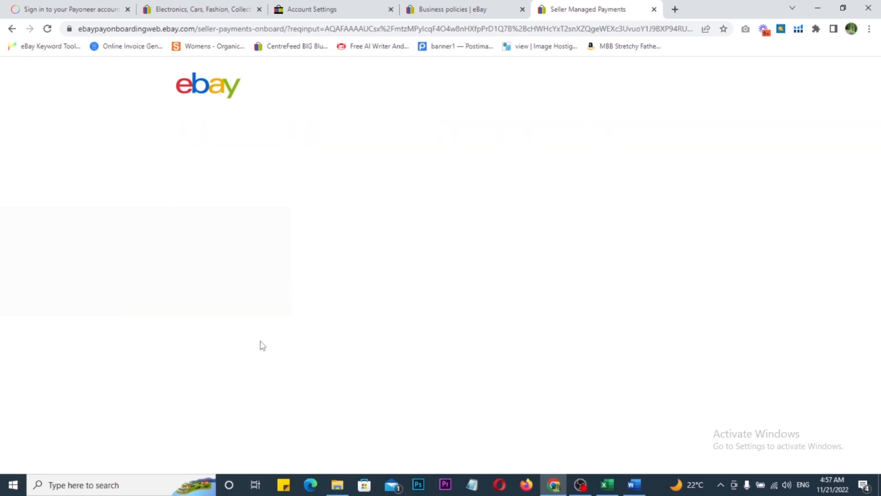
left_click(216, 266)
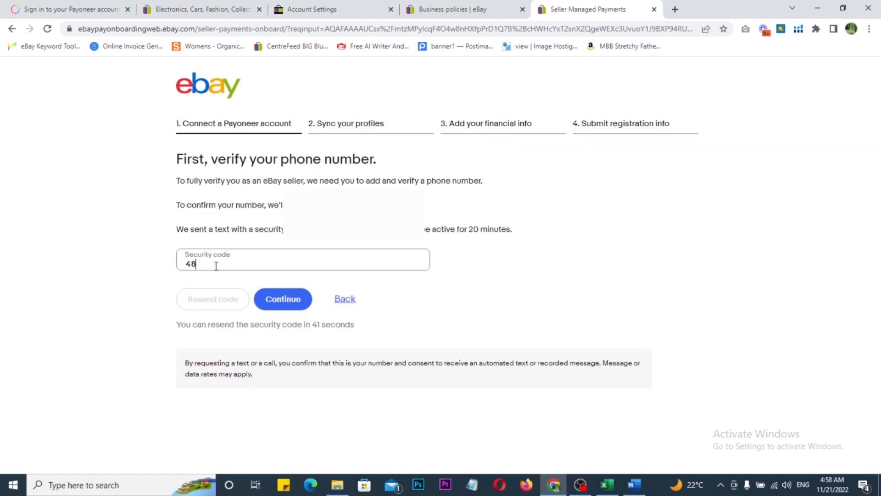
left_click(291, 310)
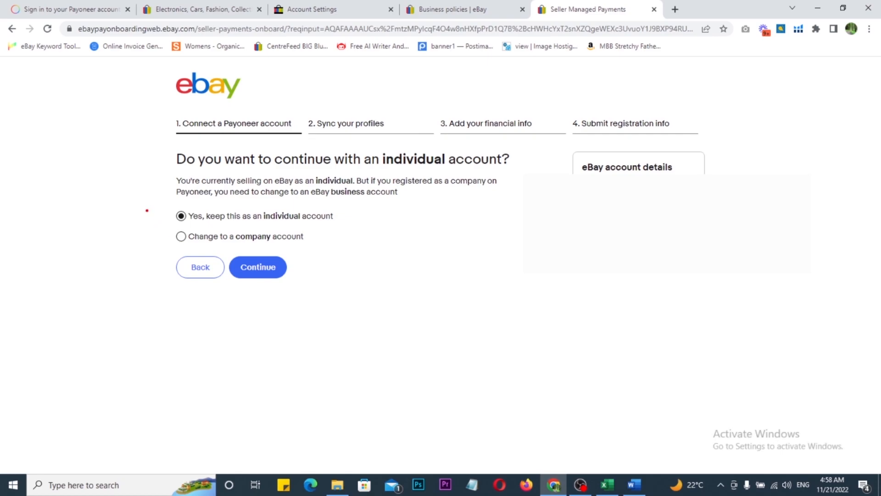
Step: Keep the eBay selling account as an individual account and continue
mouse_move(137, 189)
left_mouse_down()
mouse_move(263, 235)
mouse_move(403, 258)
left_mouse_up()
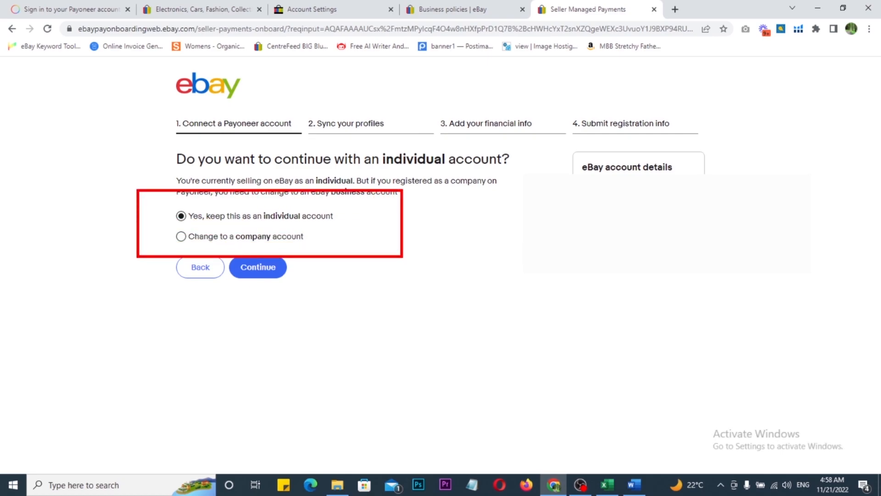
mouse_move(389, 208)
left_mouse_down()
mouse_move(394, 218)
mouse_move(423, 202)
left_mouse_up()
mouse_move(543, 138)
left_mouse_down()
mouse_move(642, 229)
mouse_move(716, 318)
left_mouse_up()
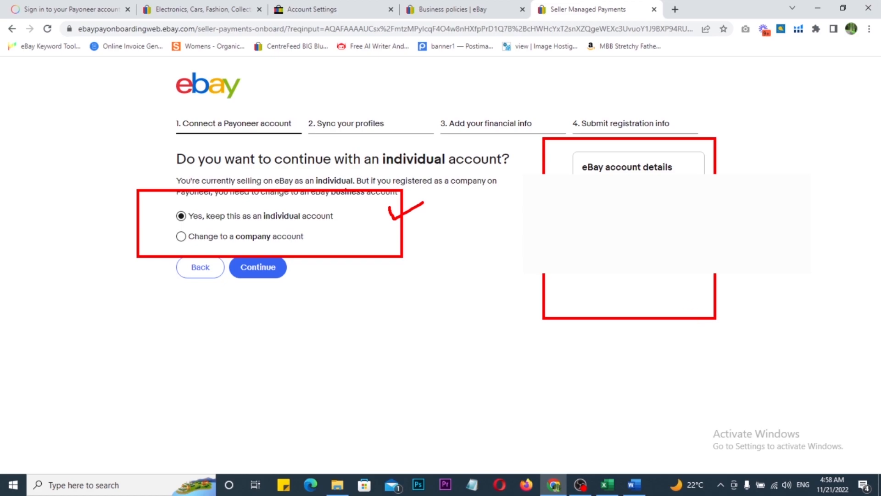
key("Escape")
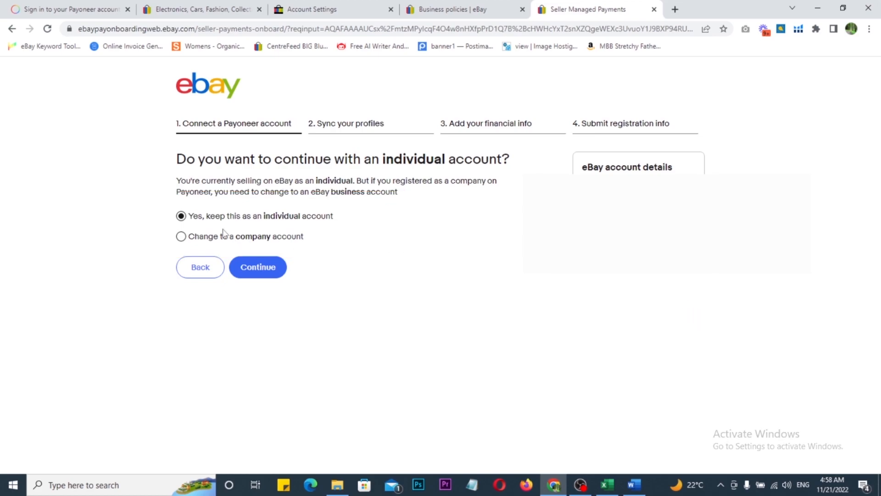
left_click(262, 270)
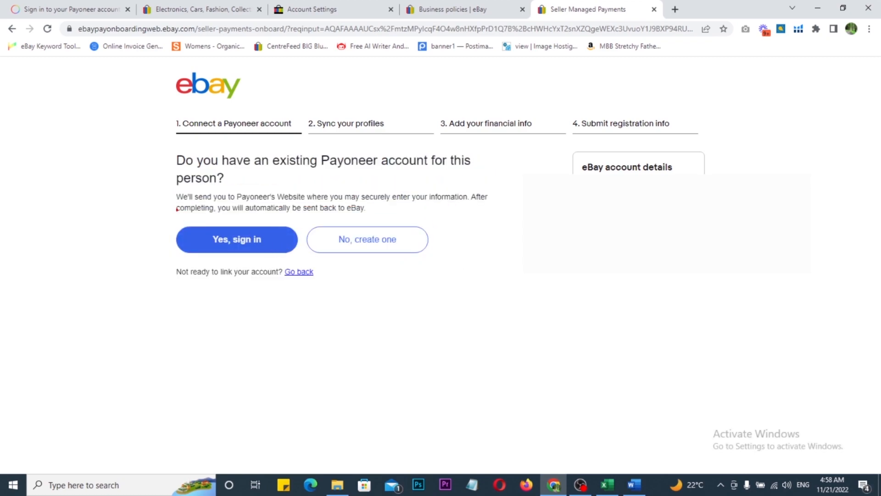
Step: Choose to connect an existing Payoneer account and sign in to it with the prefilled login details
left_click_drag(156, 196, 459, 272)
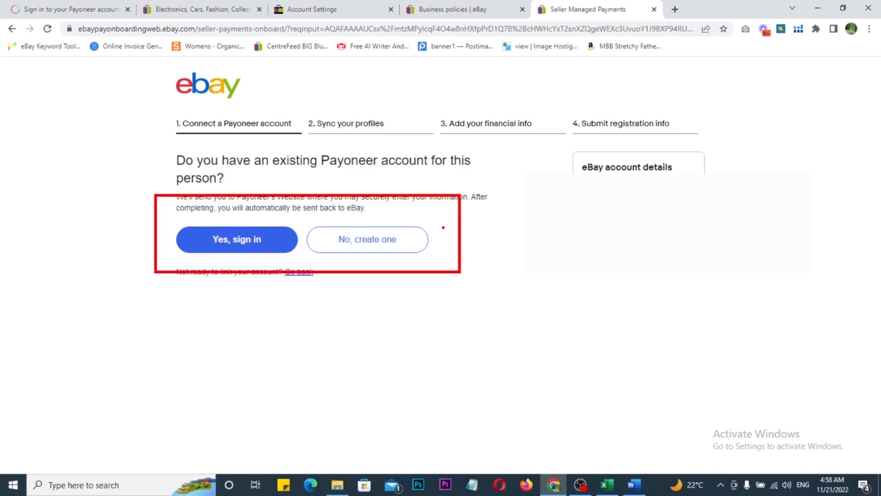
mouse_move(439, 220)
left_mouse_down()
mouse_move(444, 230)
mouse_move(477, 220)
left_mouse_up()
left_click_drag(233, 210, 269, 203)
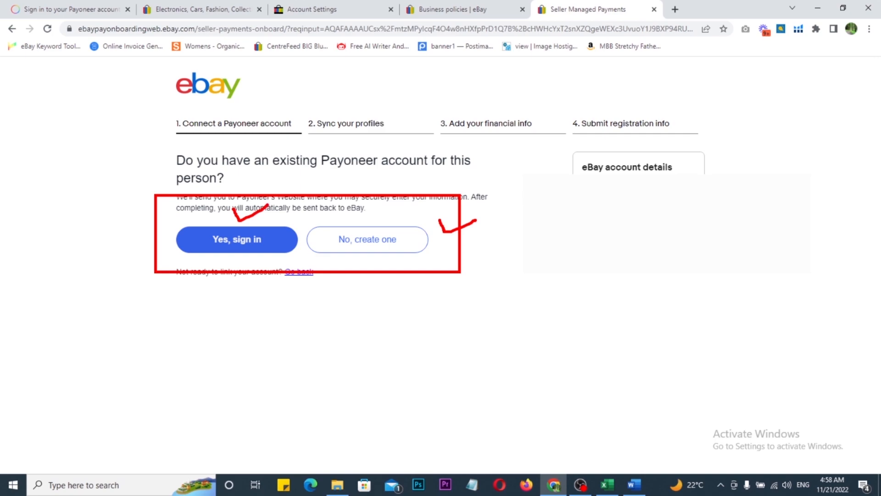
left_click_drag(410, 214, 356, 281)
left_click_drag(337, 215, 418, 267)
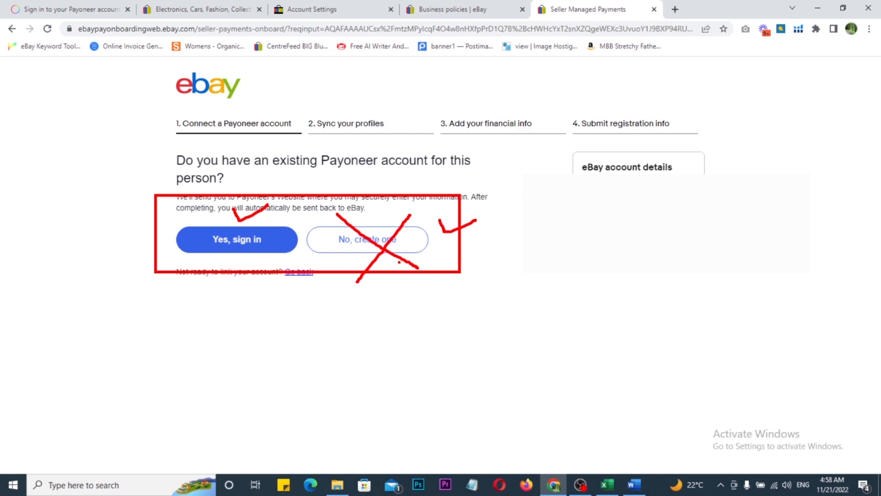
key("Escape")
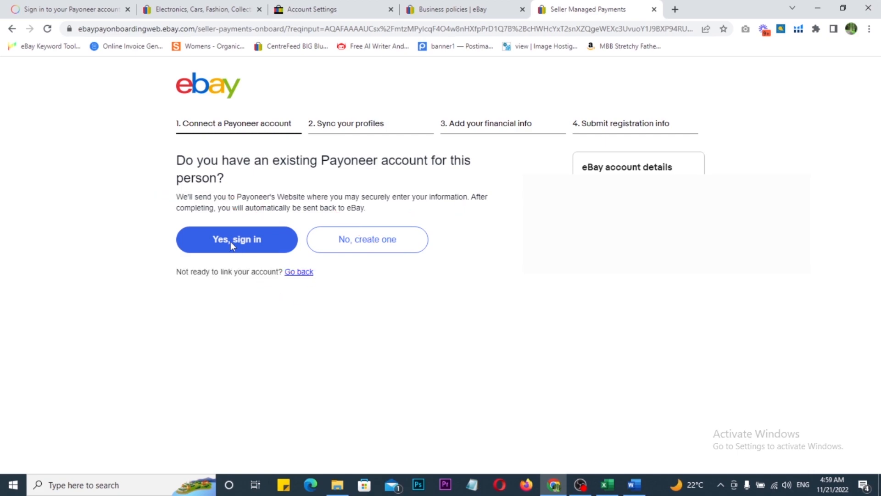
left_click(231, 241)
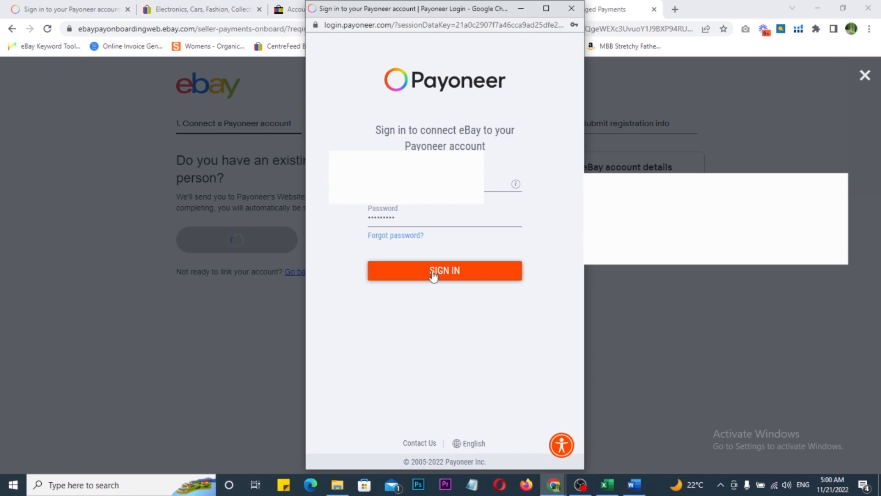
left_click(433, 274)
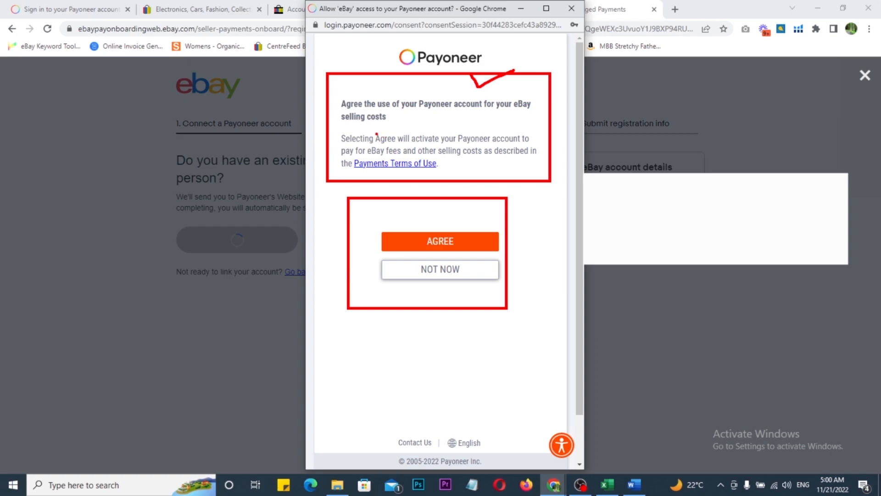
key("Escape")
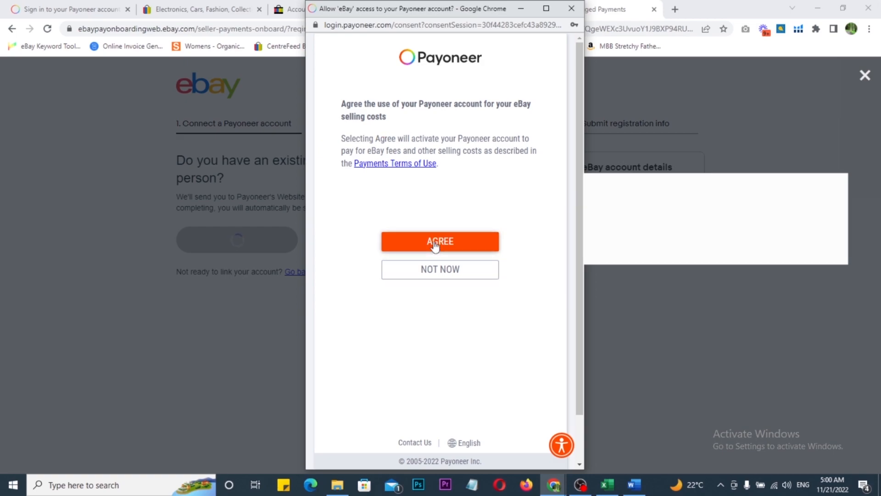
Step: Agree to use the Payoneer account for eBay selling costs and complete the connection
left_click(435, 243)
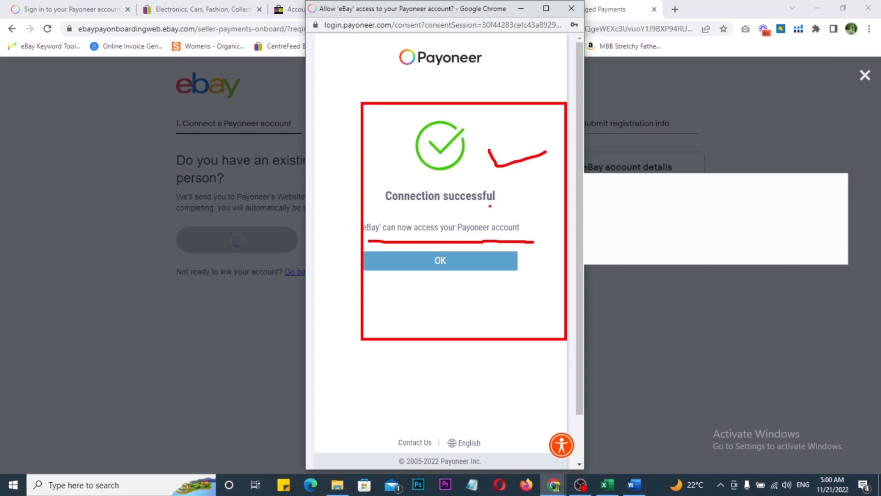
left_click_drag(511, 197, 540, 190)
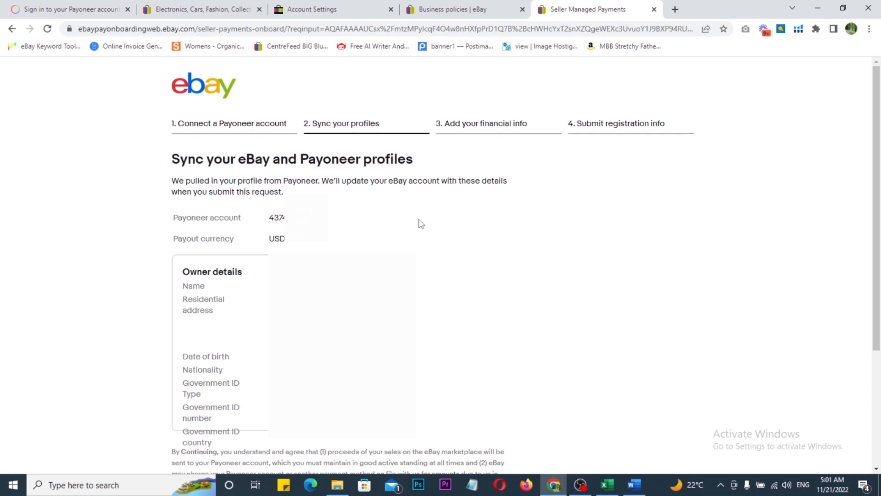
Step: Examine the Payoneer account, payout currency and owner details pulled in for syncing with the eBay profile
key("ctrl+2")
mouse_move(112, 198)
left_mouse_down()
mouse_move(243, 237)
mouse_move(330, 236)
left_mouse_up()
mouse_move(137, 246)
left_mouse_down()
mouse_move(233, 291)
mouse_move(385, 389)
mouse_move(443, 455)
mouse_move(461, 455)
left_mouse_up()
left_click_drag(417, 297, 436, 285)
left_click_drag(417, 359, 439, 346)
left_click_drag(418, 415, 439, 402)
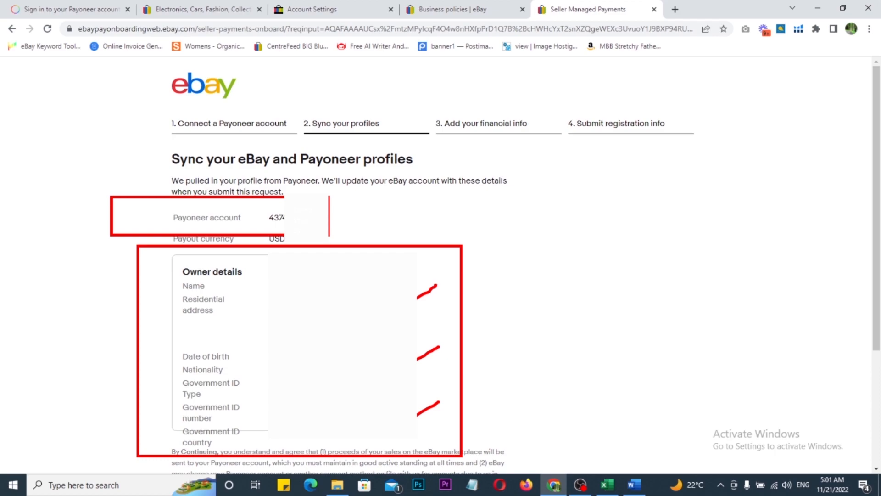
scroll(252, 279, "down", 3)
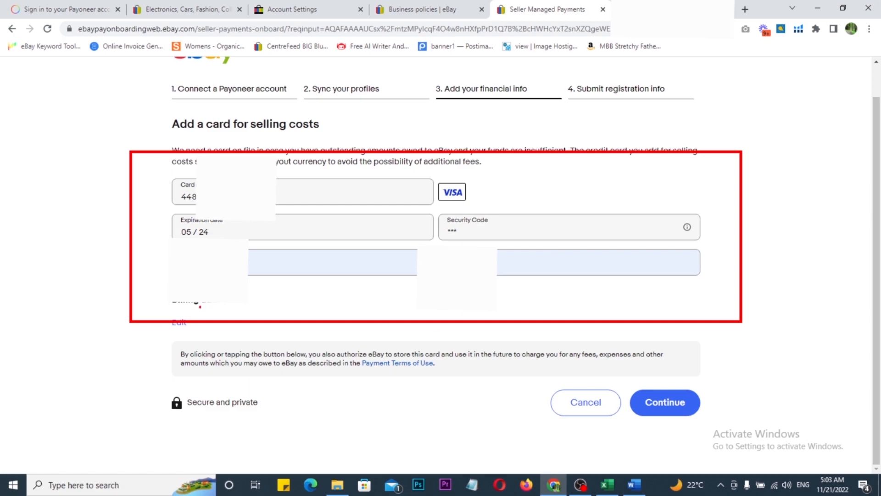
Step: Continue with the entered card for selling costs and submit the registration request for Payoneer verification
left_click(662, 402)
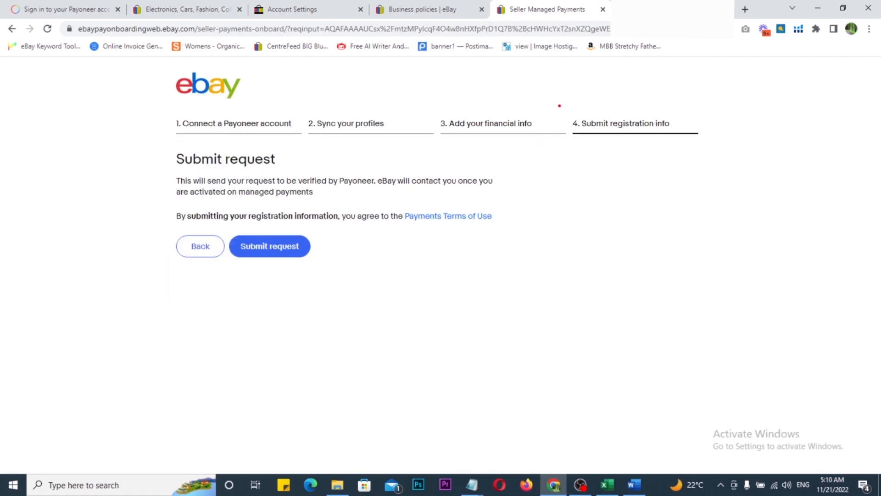
left_click_drag(560, 102, 700, 164)
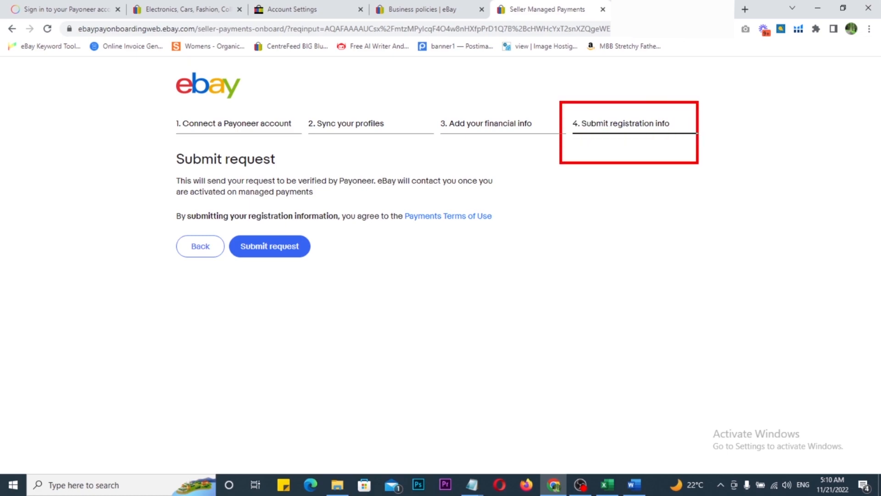
left_click_drag(161, 225, 320, 269)
key("Escape")
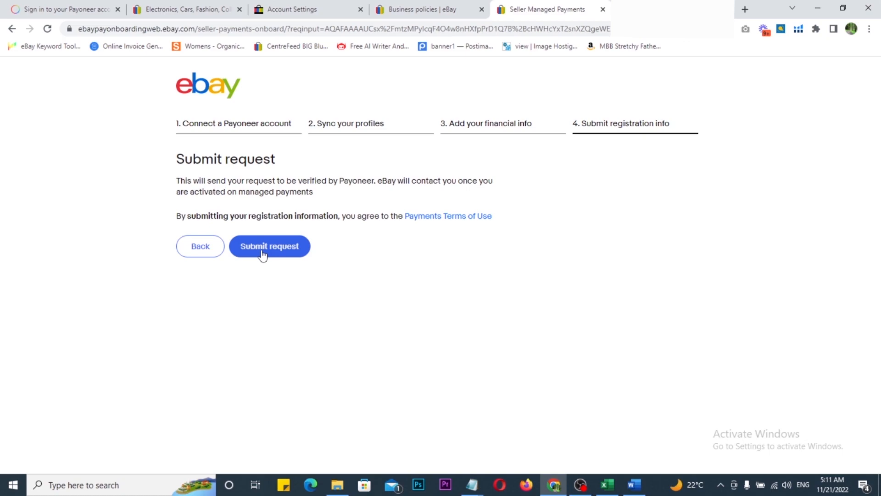
left_click(263, 254)
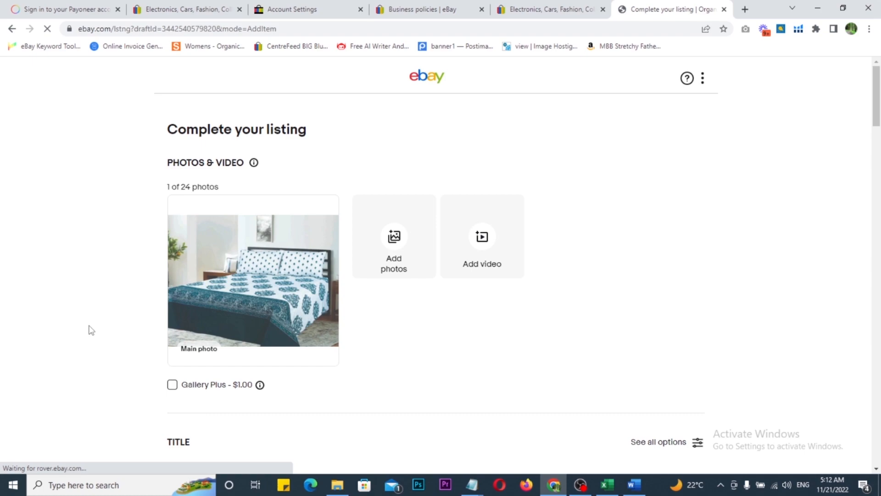
Step: Review the bed sheet listing from its photos down to the final listing options
scroll(594, 274, "down", 4)
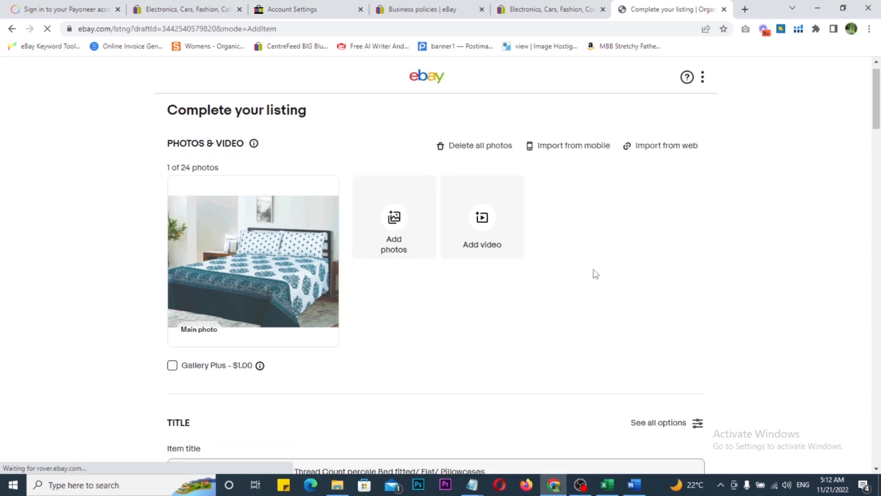
left_click_drag(880, 199, 878, 450)
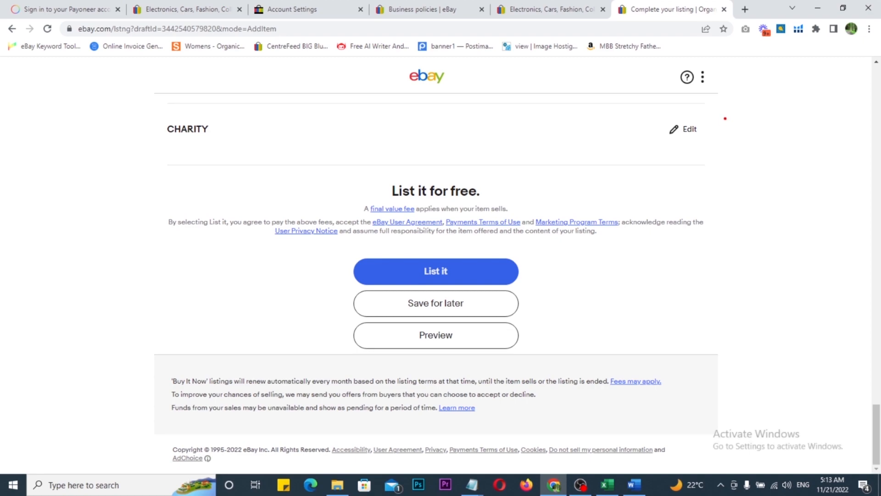
mouse_move(725, 118)
left_mouse_down()
mouse_move(775, 109)
mouse_move(743, 165)
mouse_move(764, 168)
mouse_move(755, 160)
left_mouse_up()
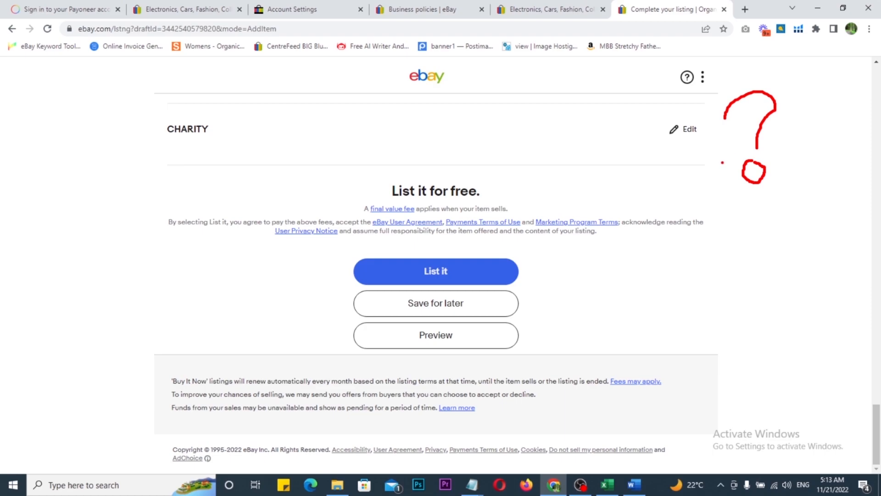
left_click_drag(556, 157, 646, 141)
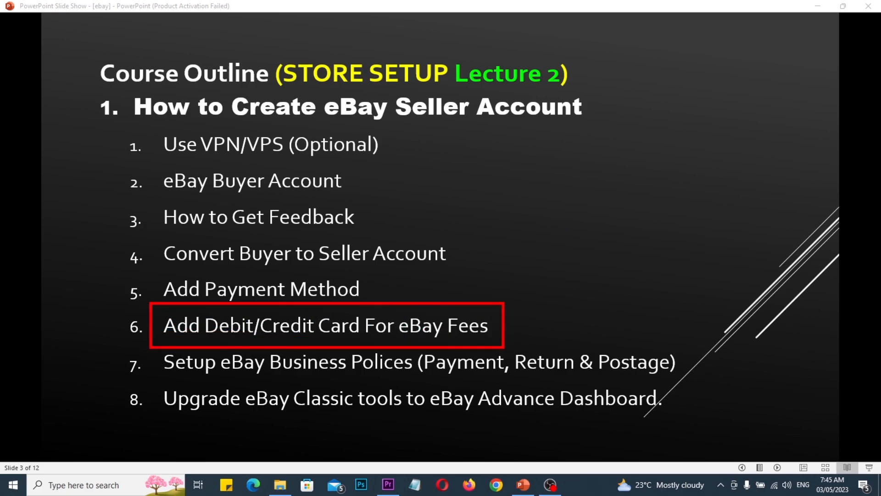
left_click_drag(511, 309, 570, 313)
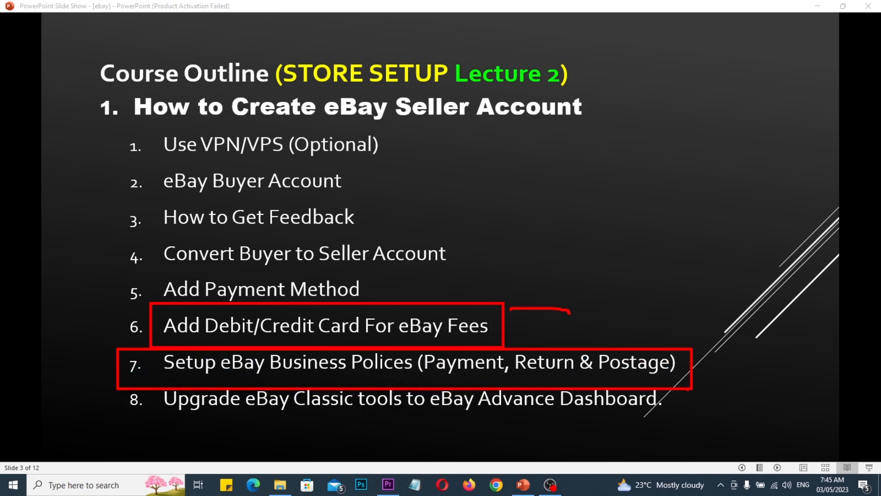
key("e")
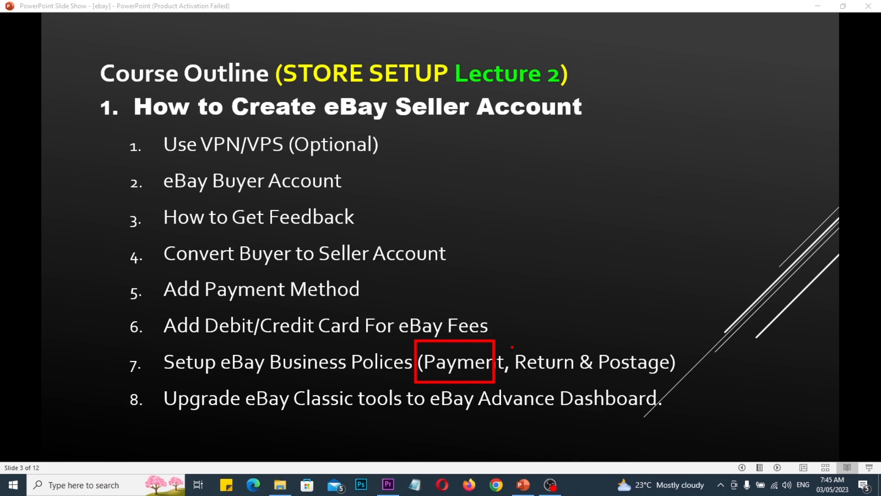
left_click_drag(509, 338, 575, 382)
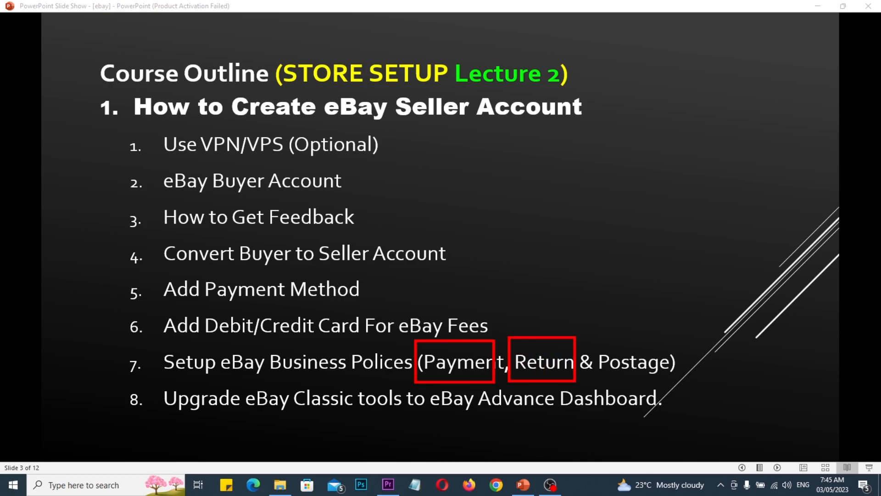
mouse_move(534, 324)
left_mouse_down()
mouse_move(542, 338)
mouse_move(556, 324)
mouse_move(677, 383)
left_mouse_up()
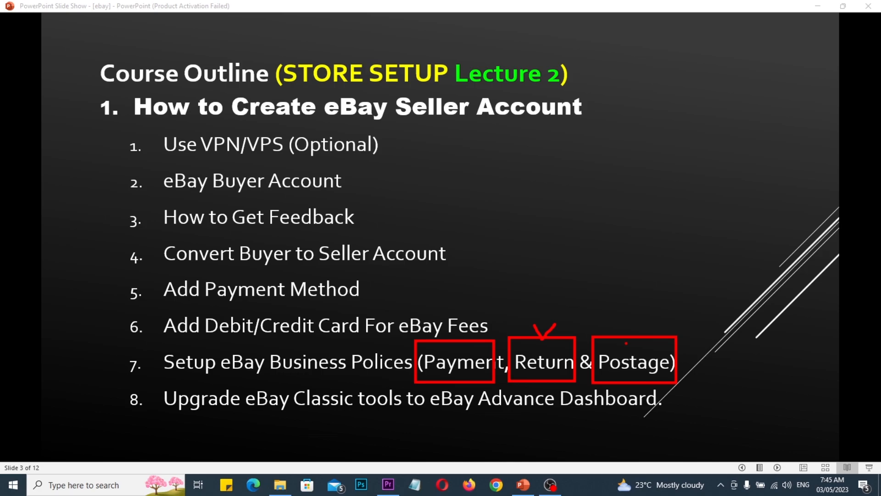
left_click_drag(628, 340, 662, 321)
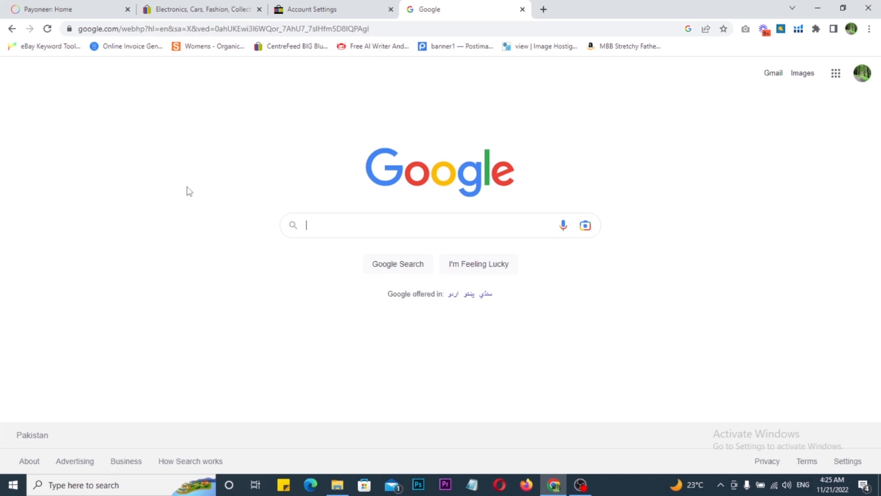
Step: Search Google for "ebay business policies", open eBay's Business policies help page and follow its opt-in link
type("ebay business policies")
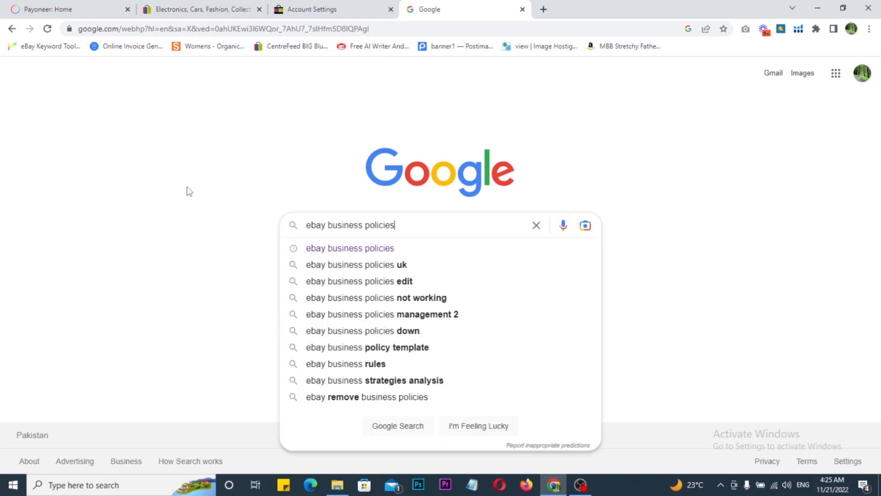
key("Return")
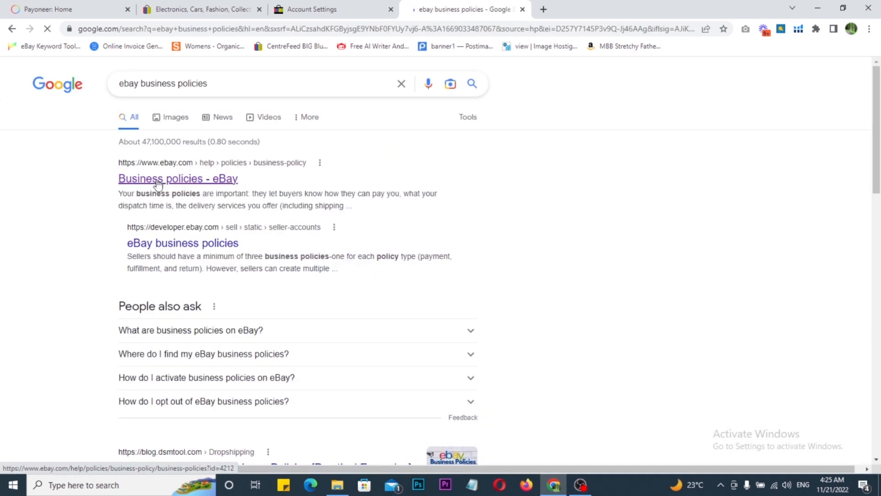
left_click(158, 182)
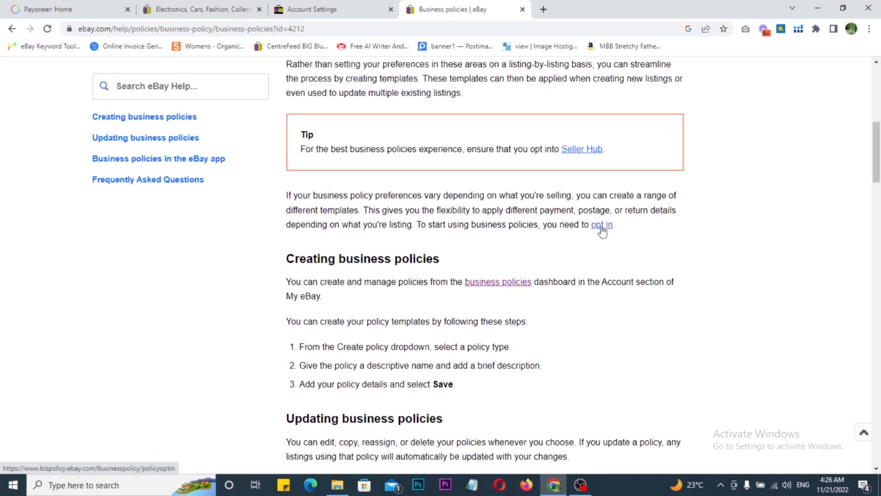
left_click(602, 232)
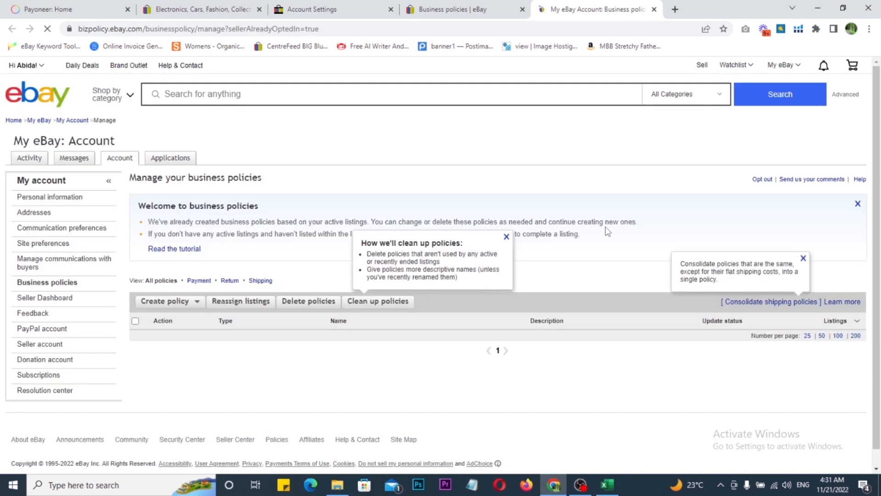
Step: Start creating a new payment policy for regular, non-vehicle listings in the business policies
scroll(353, 317, "down", 1)
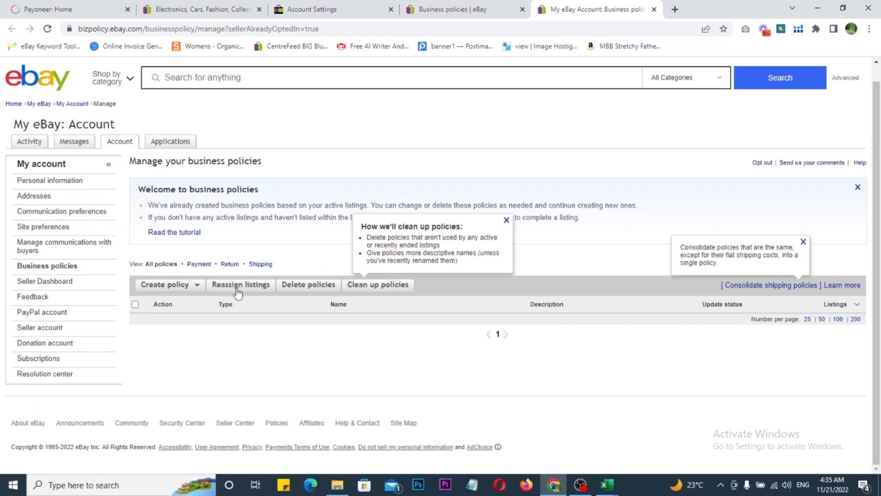
left_click(160, 289)
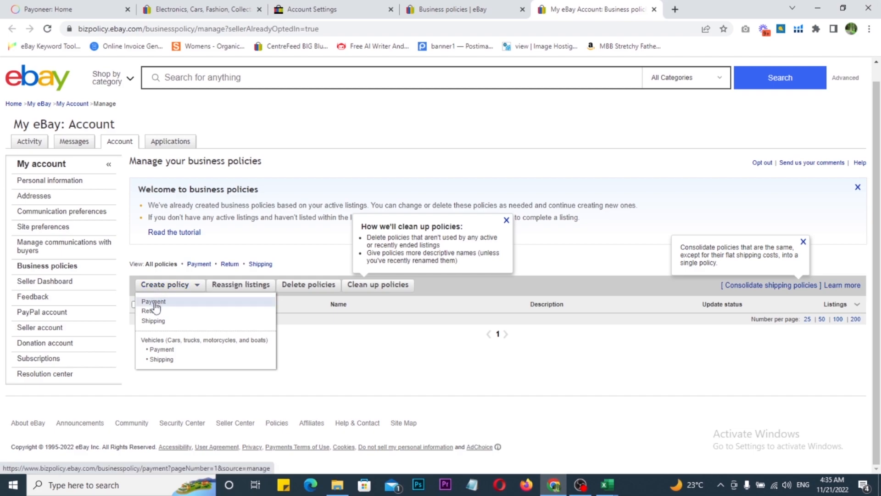
left_click(154, 303)
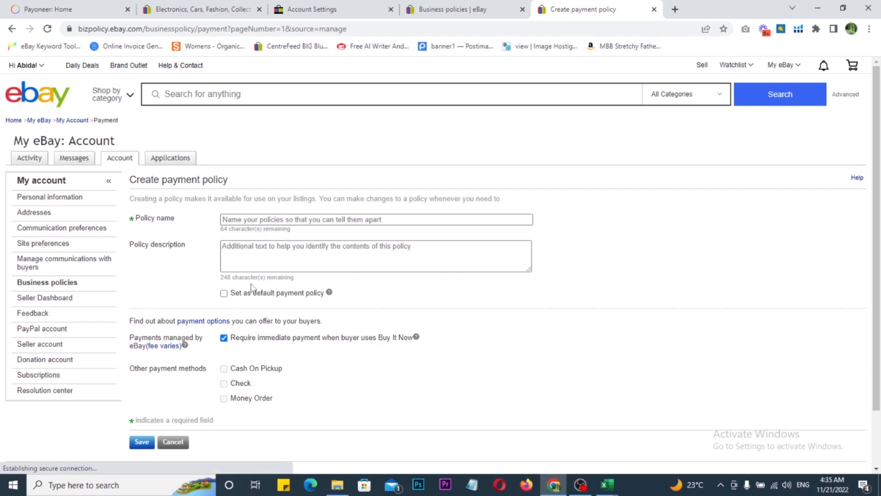
Step: Copy the payment policy text "We Accept Paypal Credit/ Debit Card Only" from the POLICY workbook in Excel into eBay's policy description
left_click(607, 485)
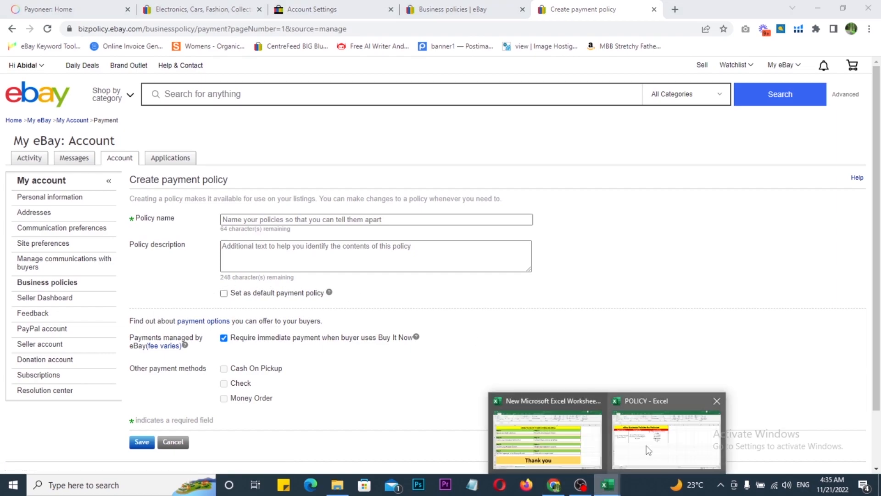
left_click(665, 439)
left_click(63, 211)
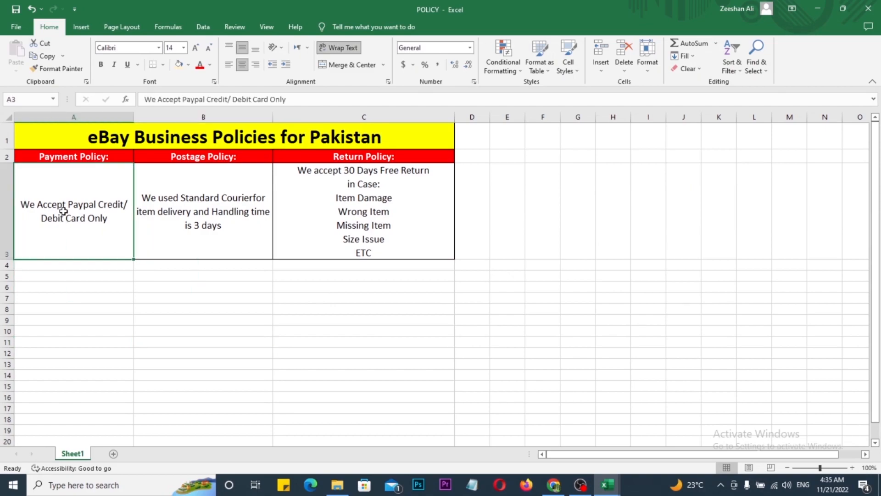
key("ctrl+c")
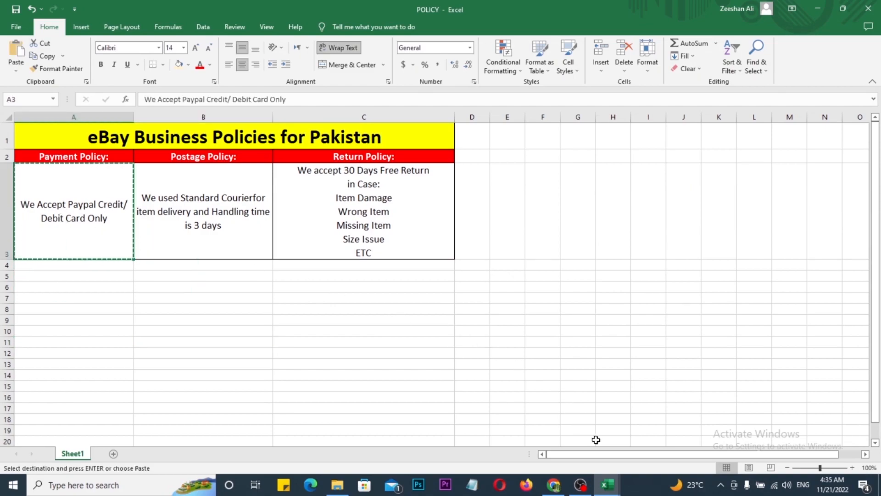
left_click(554, 484)
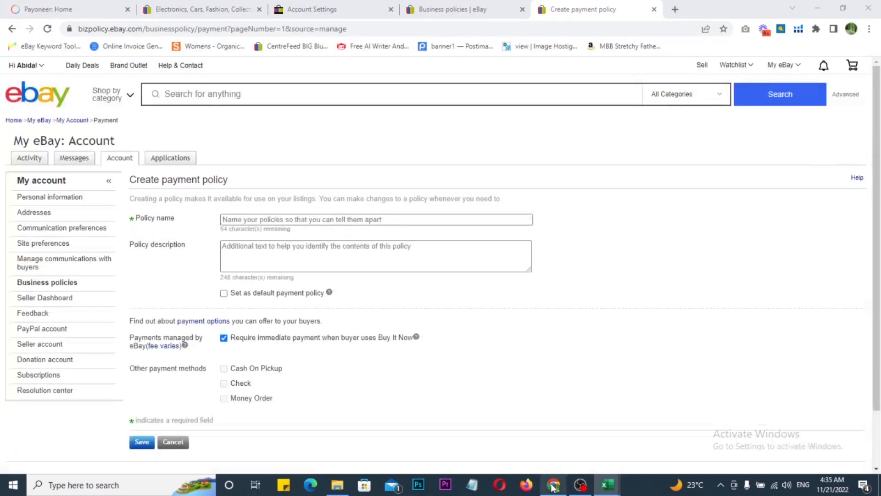
left_click(238, 254)
key("ctrl+v")
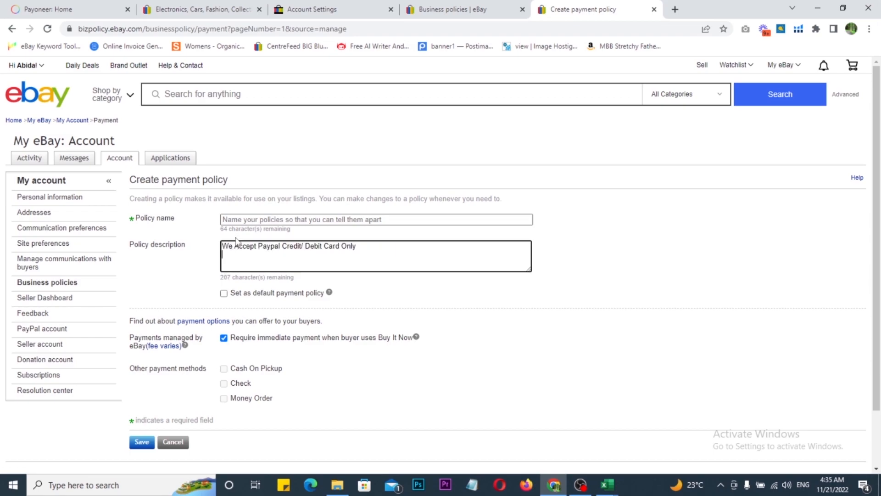
Step: Name the policy "Payment policy", correcting the misspelled first word with the suggested spelling
left_click(238, 219)
type("P")
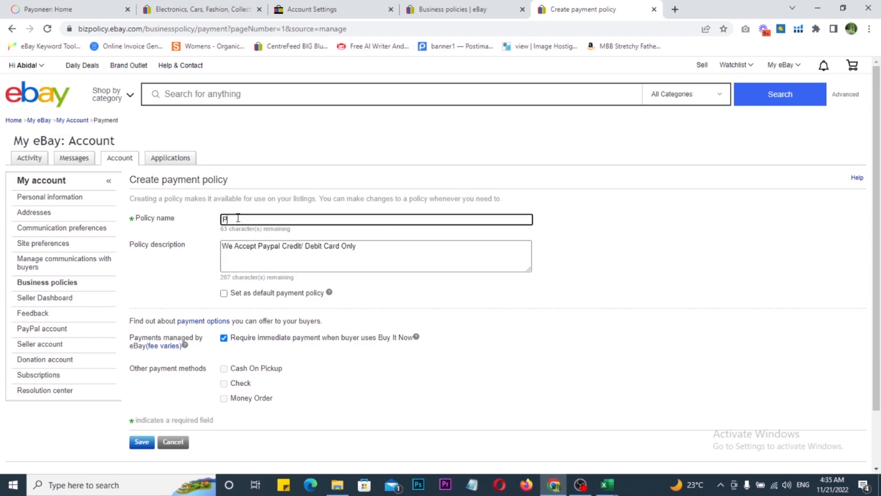
type("aymennt policy")
right_click(242, 217)
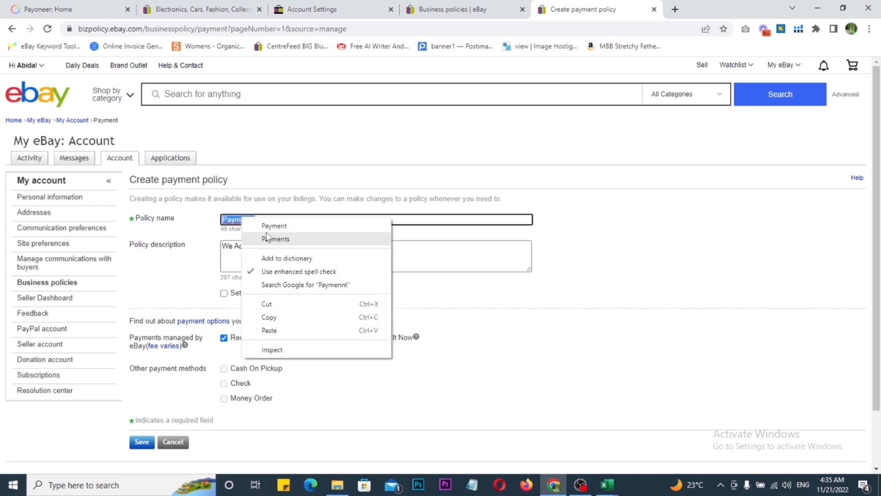
left_click(274, 225)
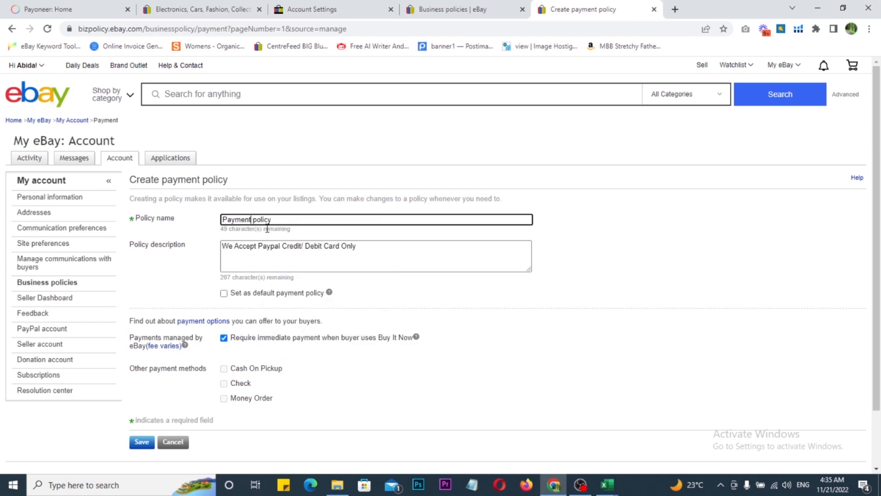
Step: Set the policy as the default payment policy and save it
left_click(223, 294)
scroll(207, 304, "down", 2)
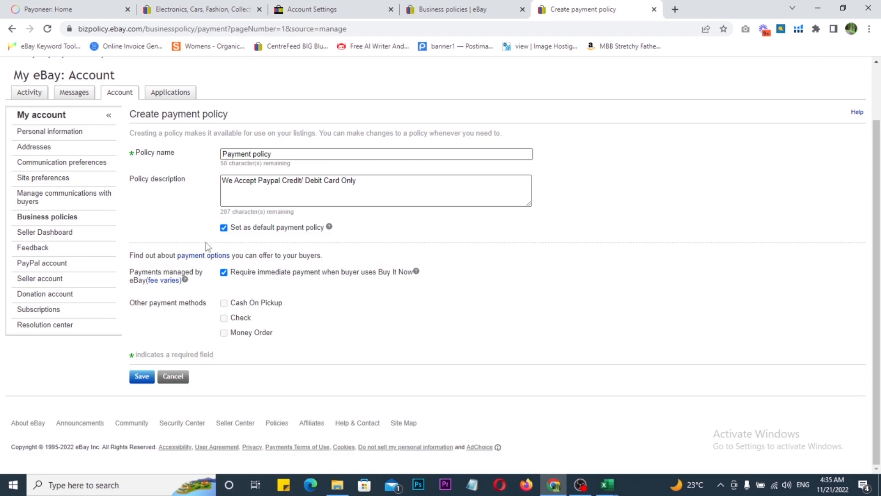
left_click(142, 377)
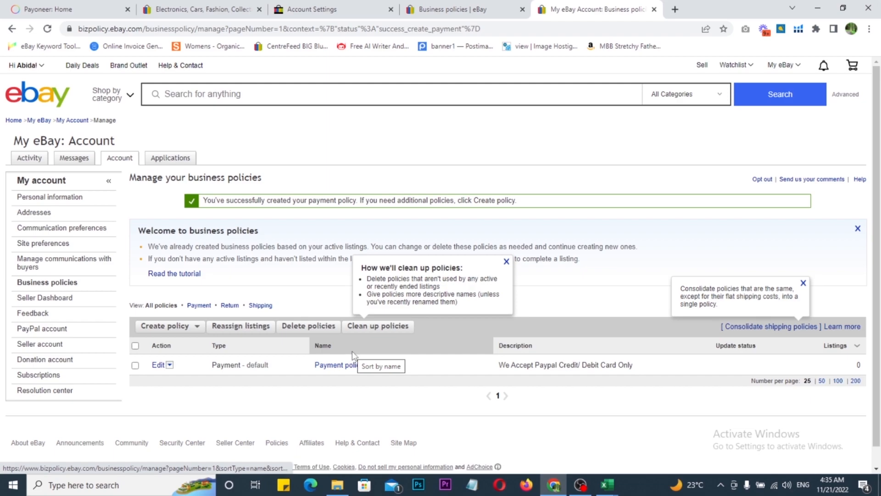
scroll(250, 375, "down", 2)
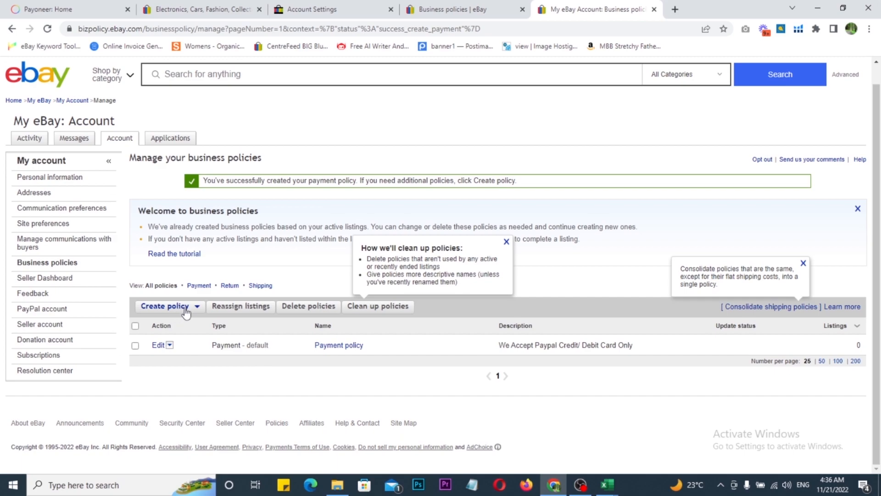
Step: Start a new return policy and fill its description with the Return Policy text copied from the POLICY workbook in Excel
left_click(186, 312)
left_click(157, 332)
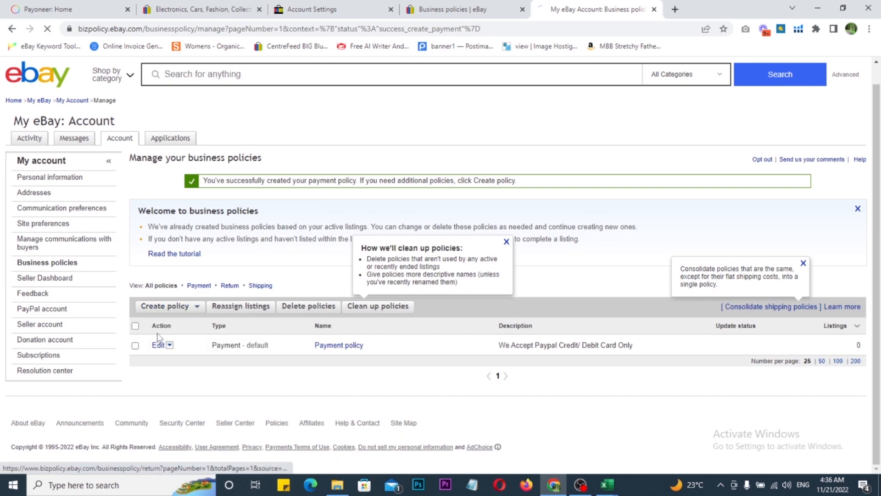
key("alt+Tab")
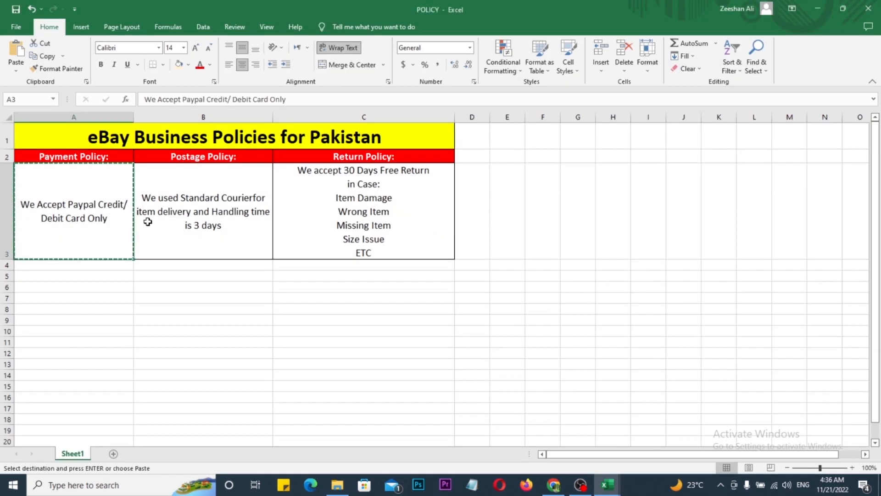
left_click(352, 198)
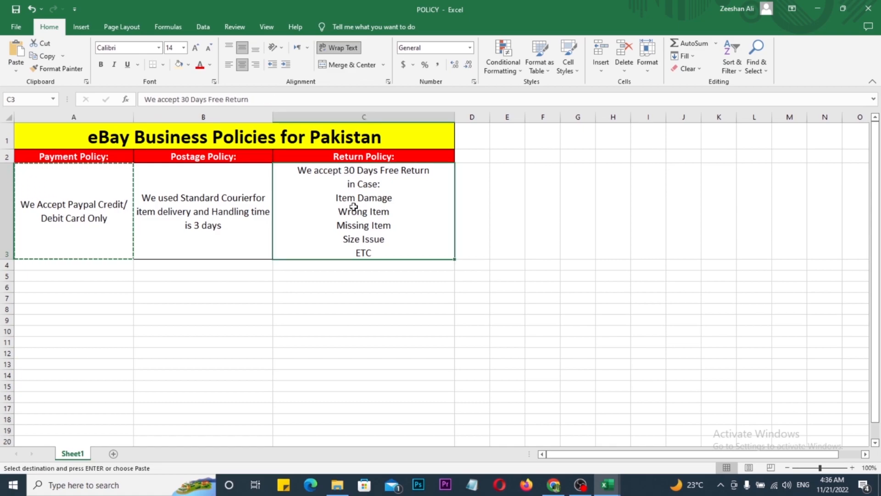
key("ctrl+c")
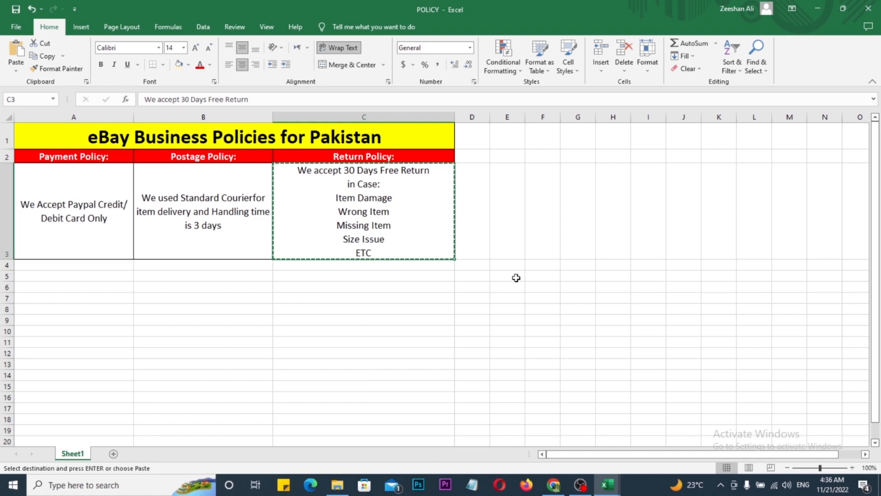
left_click(554, 487)
left_click(279, 247)
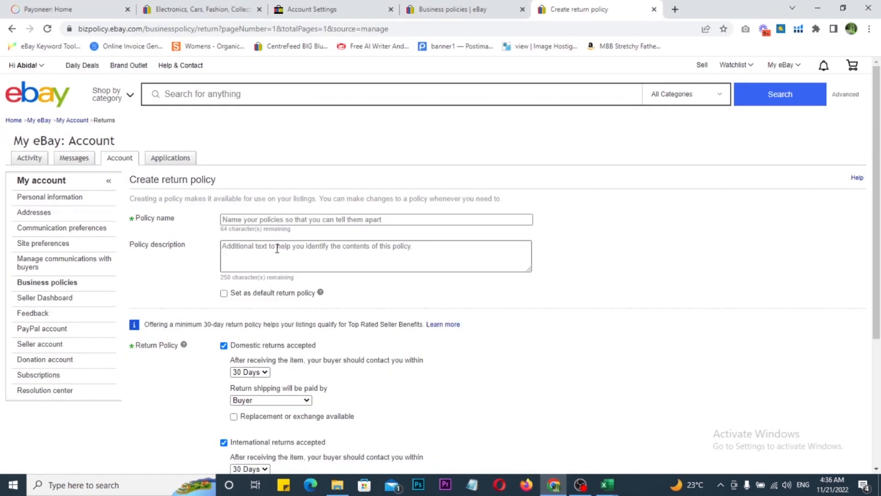
key("ctrl+v")
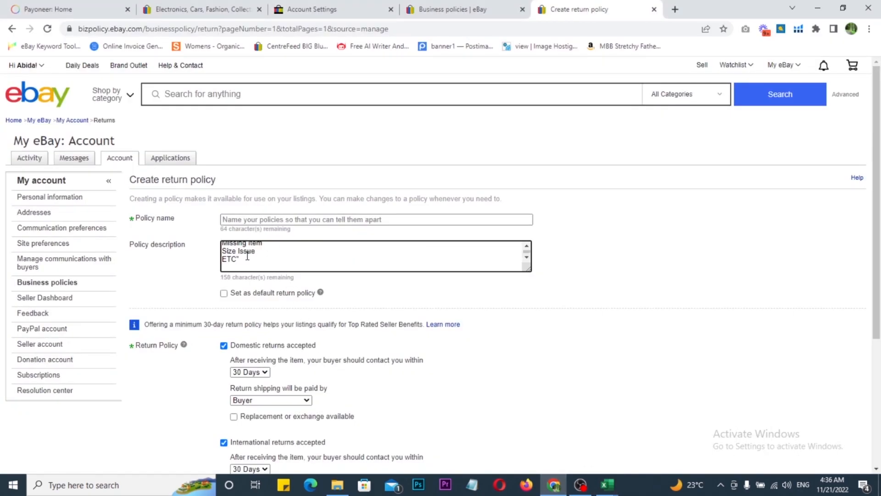
scroll(251, 254, "up", 2)
Step: Name the policy "Return Policy" and set it as the default return policy
left_click(233, 219)
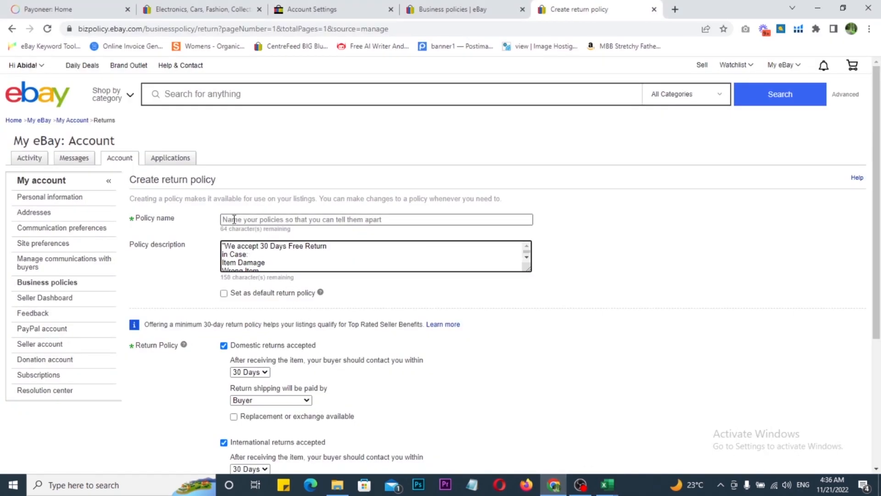
type("Re")
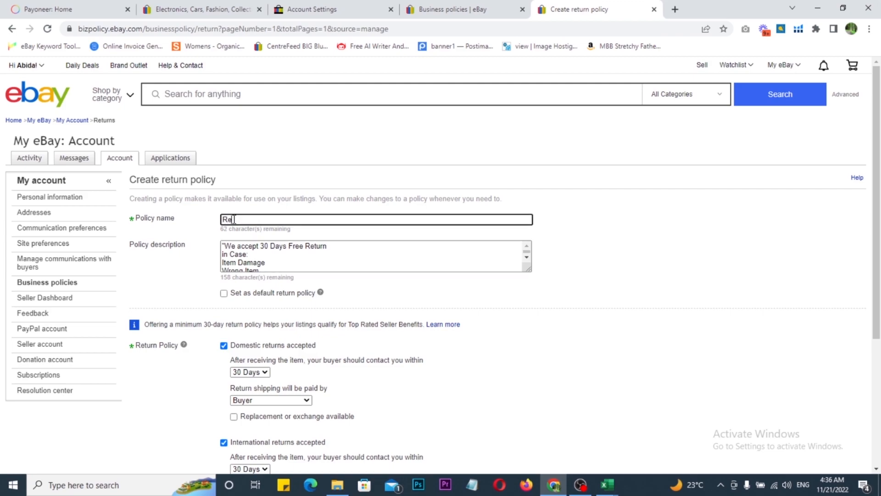
type("turn Policy")
left_click(194, 280)
left_click(224, 293)
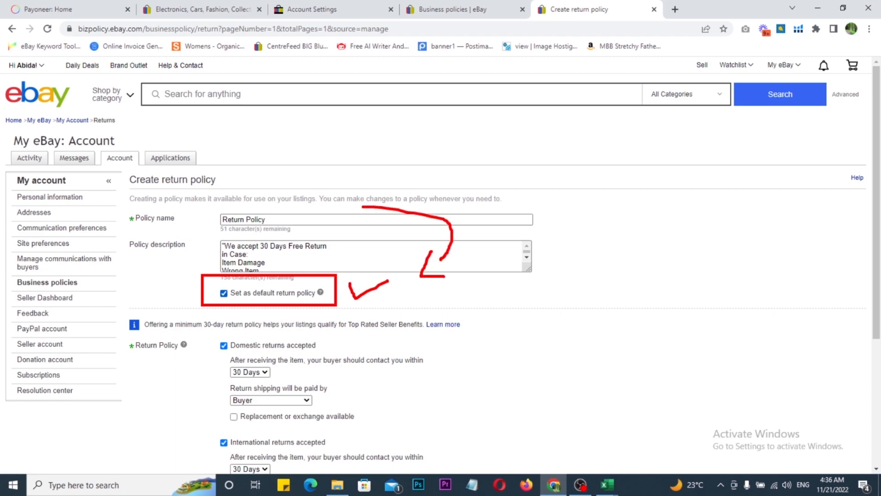
Step: Choose a 30-day period for domestic returns with return shipping paid by the buyer, and save the return policy
scroll(256, 266, "down", 3)
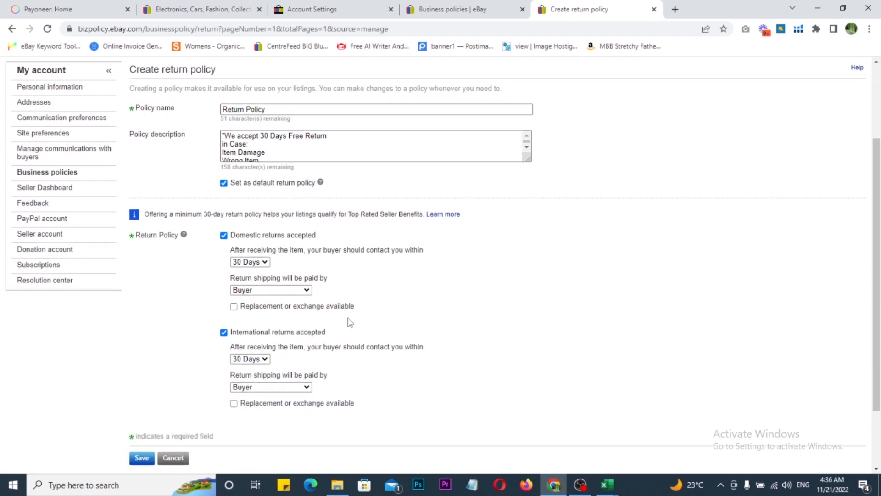
left_click(255, 264)
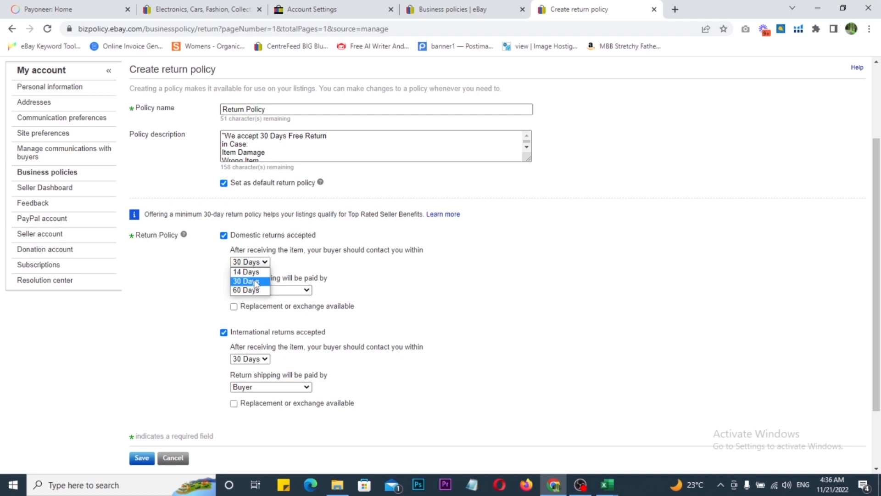
left_click(256, 281)
scroll(216, 266, "down", 1)
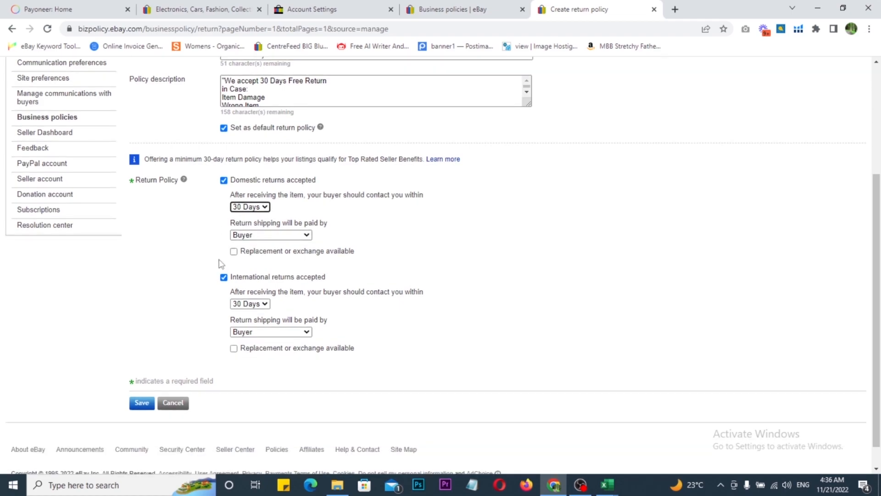
left_click(262, 235)
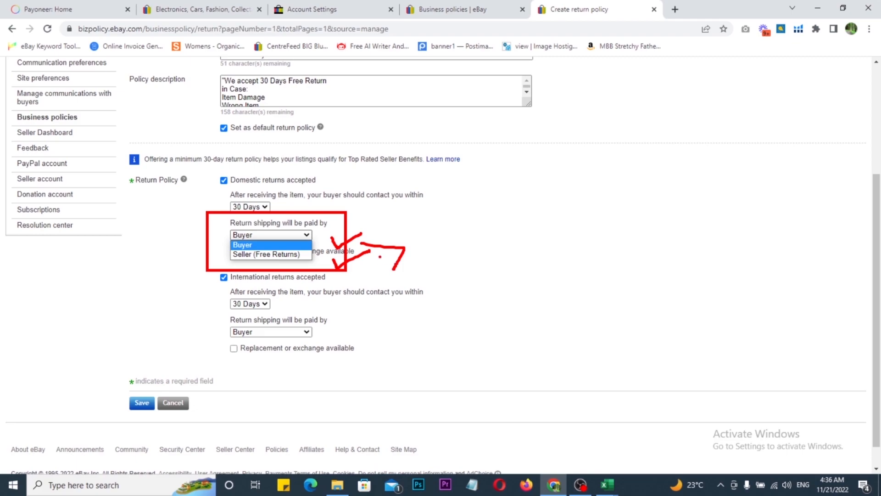
key("Escape")
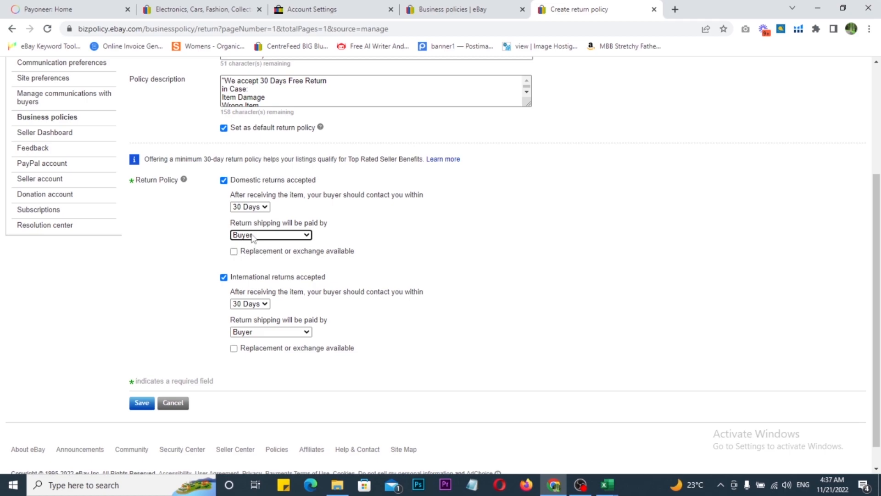
left_click(252, 235)
left_click(251, 235)
scroll(164, 269, "down", 1)
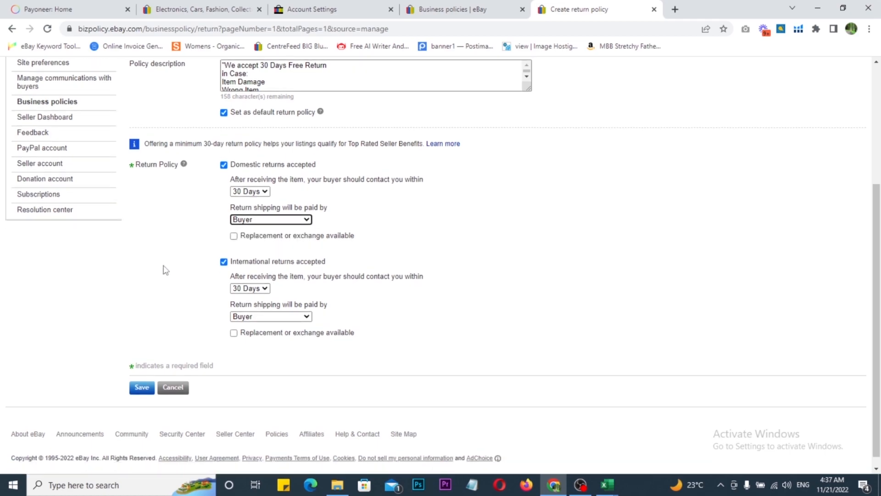
left_click(136, 378)
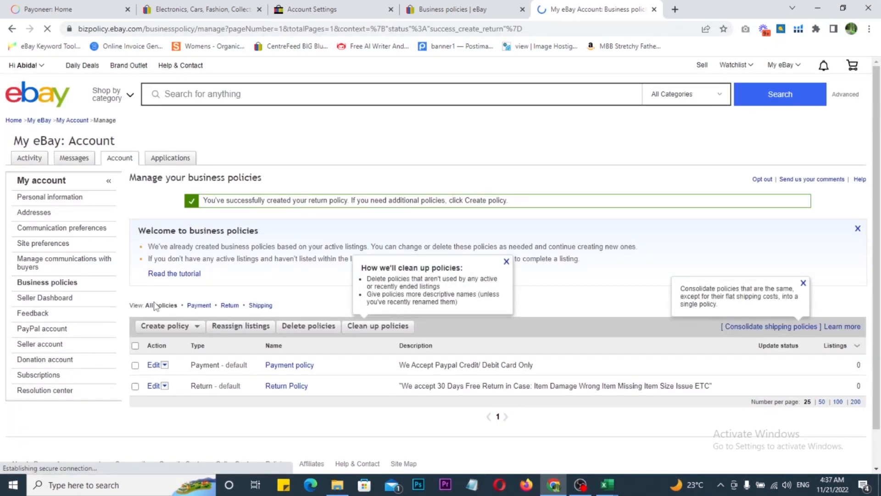
Step: Start creating a new shipping policy for regular, non-vehicle listings
scroll(156, 306, "down", 1)
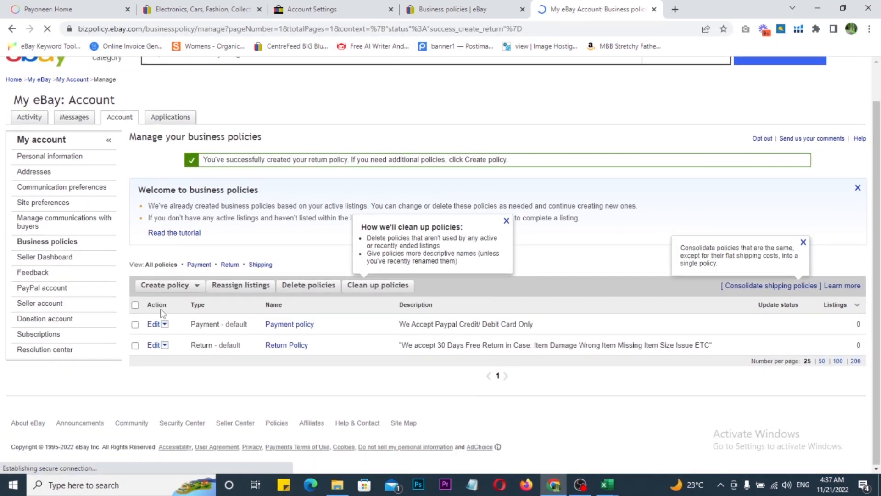
left_click(161, 285)
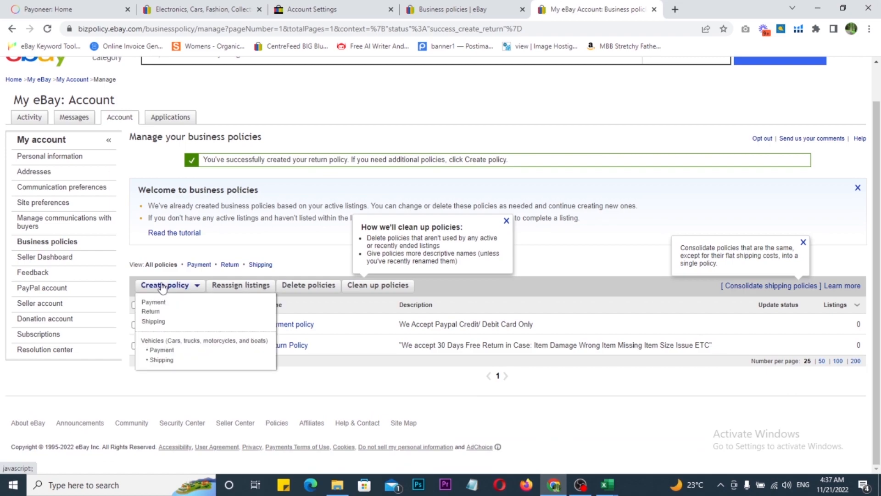
left_click(154, 323)
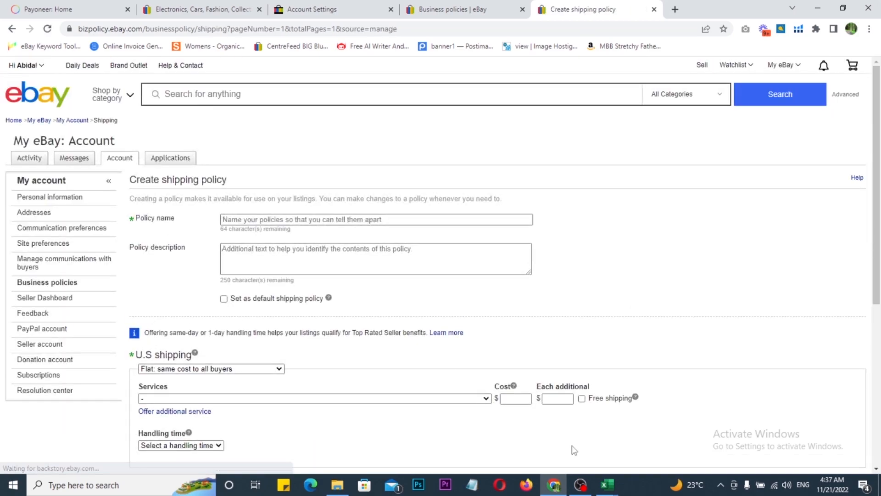
Step: Copy the Postage Policy text from the Excel workbook into eBay's policy description, correcting "Courierfor" to "Courier for"
left_click(608, 484)
left_click(632, 445)
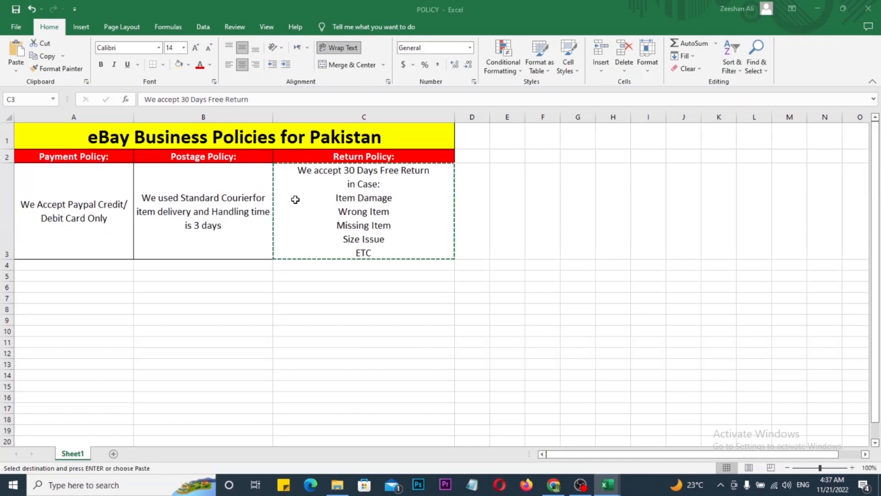
left_click(216, 211)
key("ctrl+c")
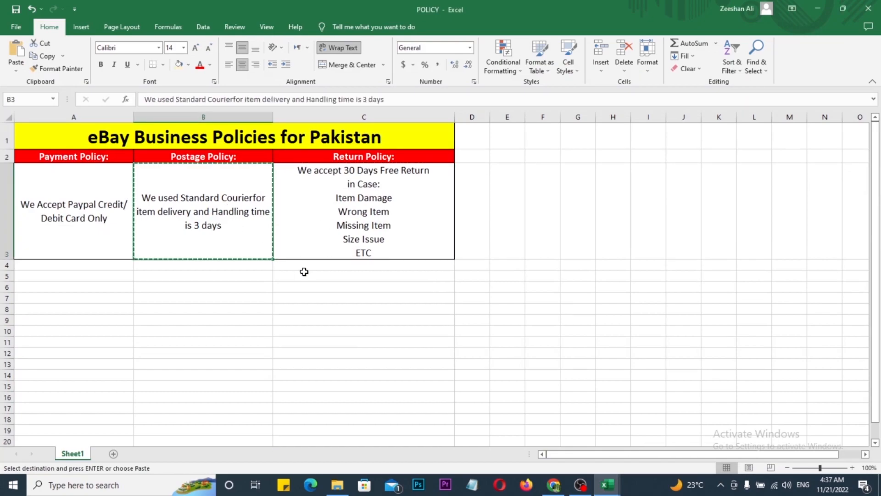
left_click(553, 486)
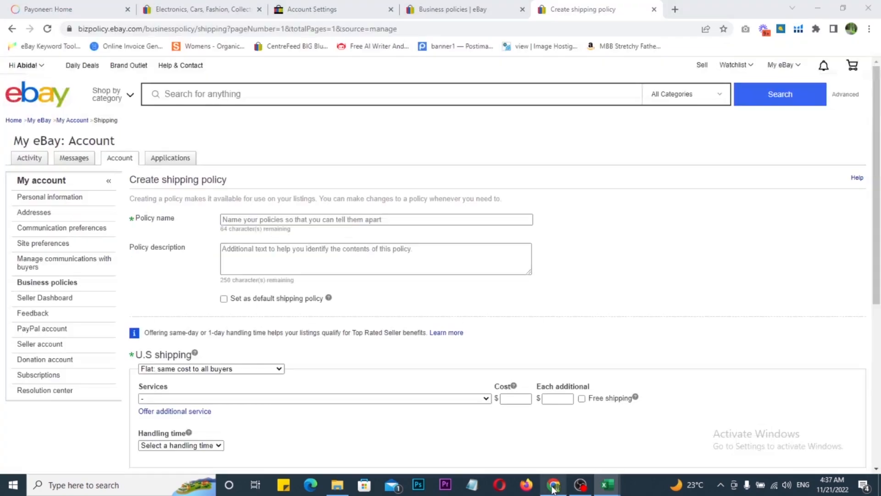
left_click(263, 259)
key("ctrl+v")
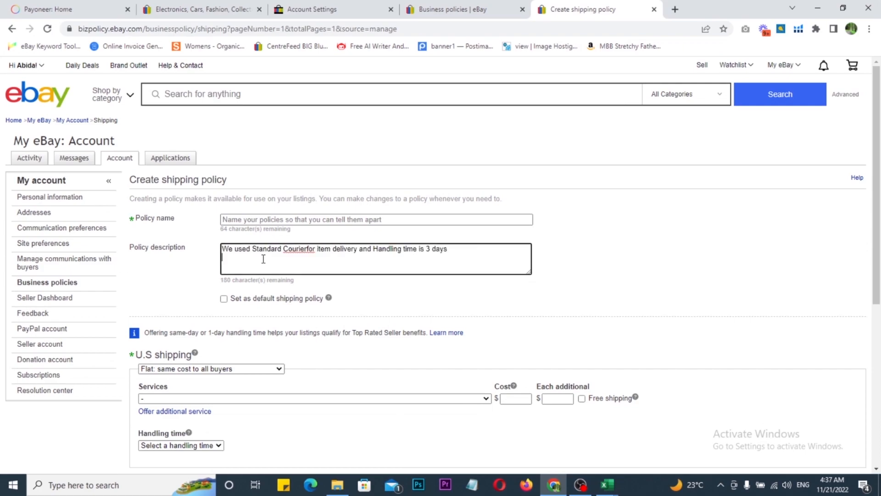
left_click(306, 249)
Step: Name the policy "Postage Policy" and set it as the default shipping policy
left_click(243, 219)
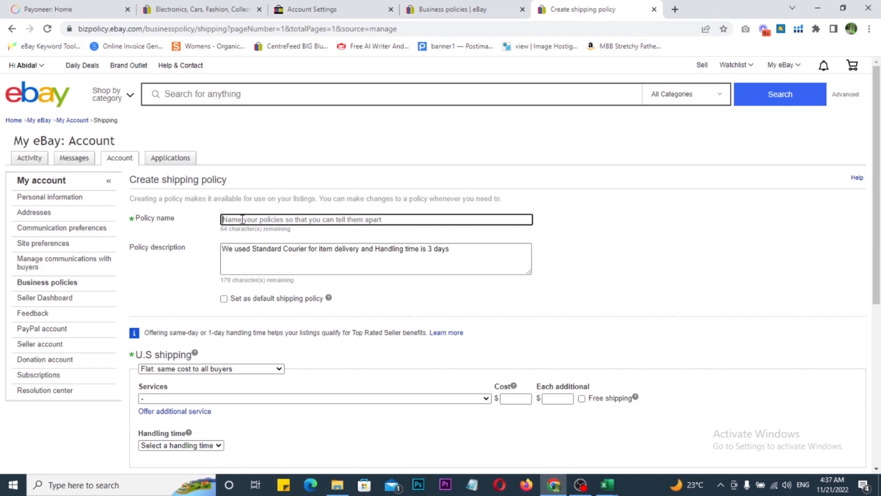
type("Posta")
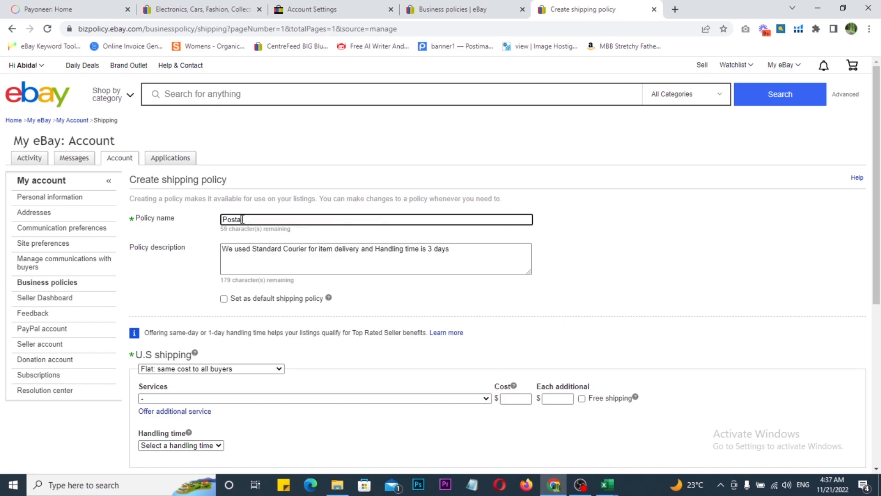
type("ge Policy")
scroll(205, 252, "down", 1)
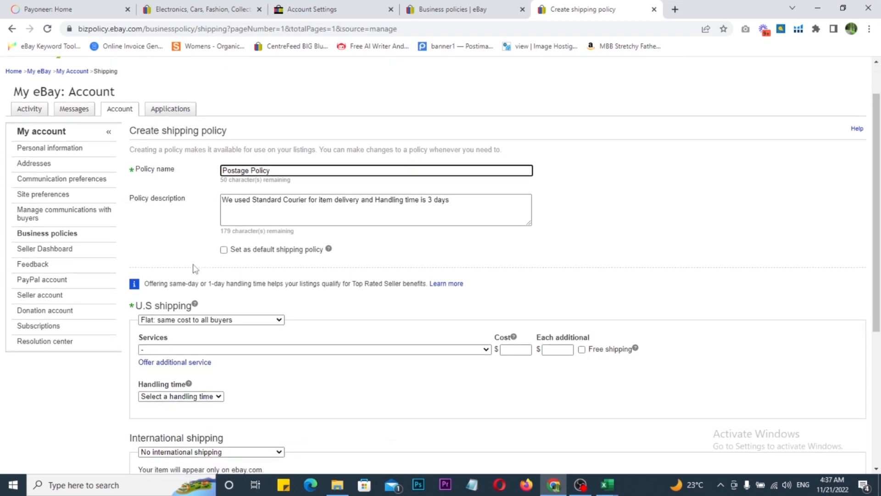
left_click(222, 244)
Step: Enable free U.S. shipping with the service "Standard Shipping from outside US (5 to 10 business days)"
scroll(221, 248, "down", 2)
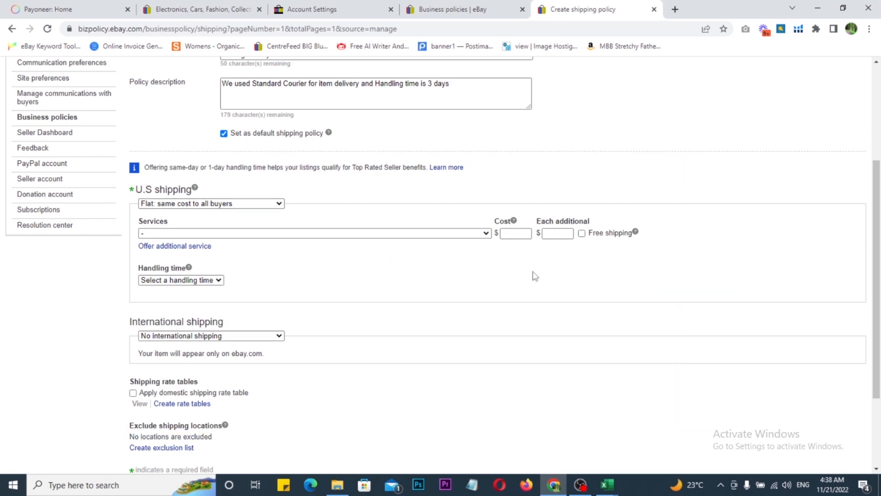
left_click(581, 233)
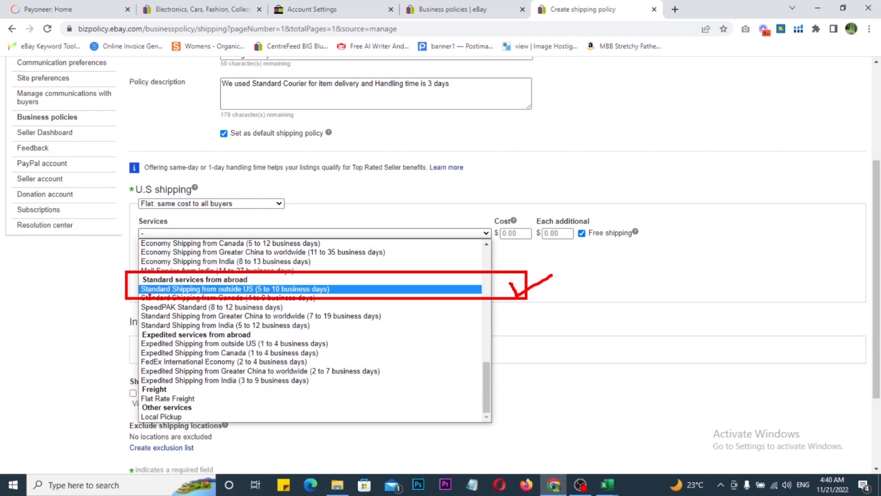
left_click(177, 289)
Step: Set the handling time to 3 business days and save the shipping policy
left_click(175, 280)
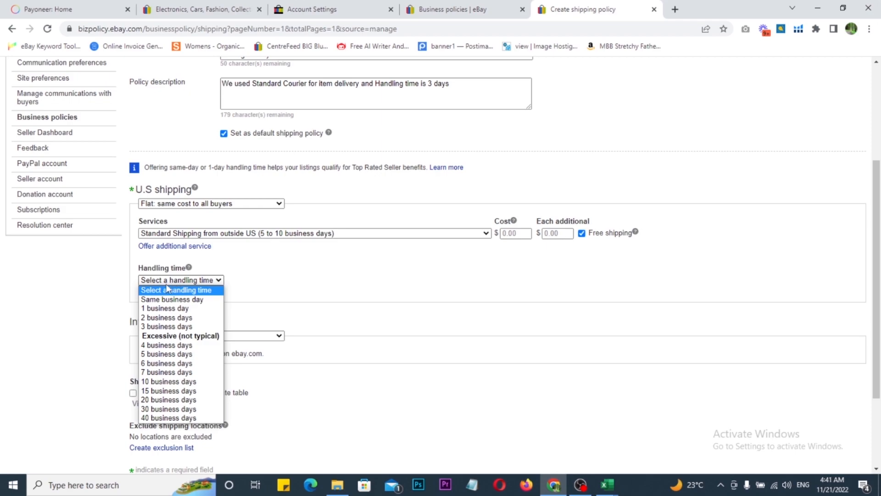
left_click(165, 326)
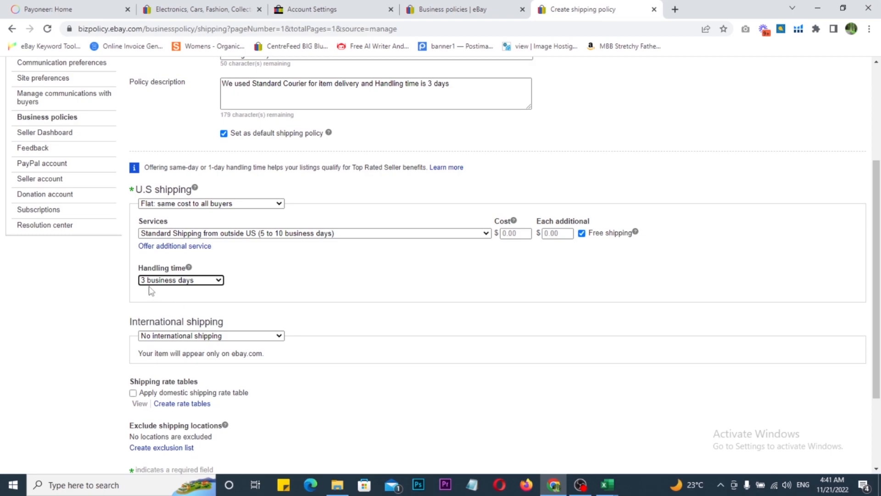
left_click(161, 281)
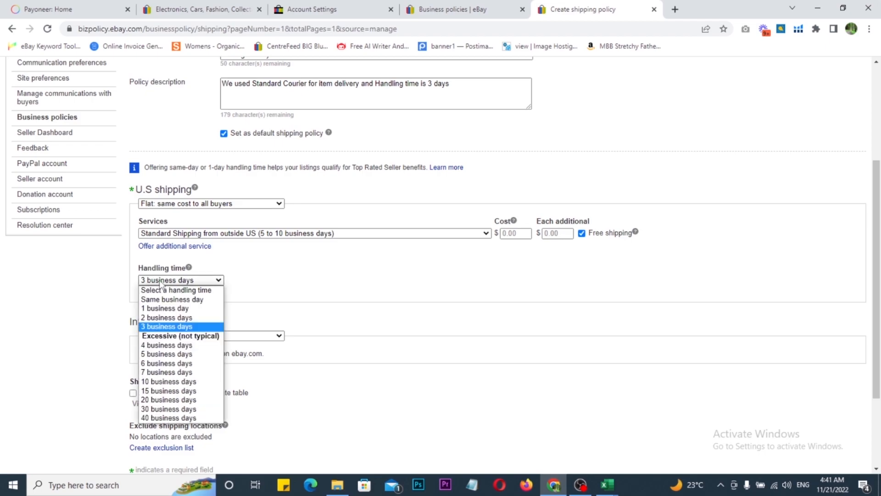
left_click(157, 326)
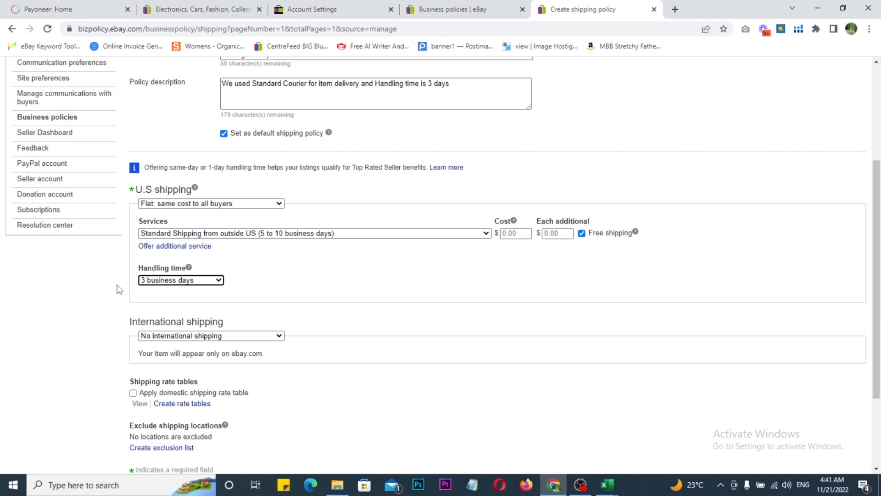
scroll(118, 288, "down", 2)
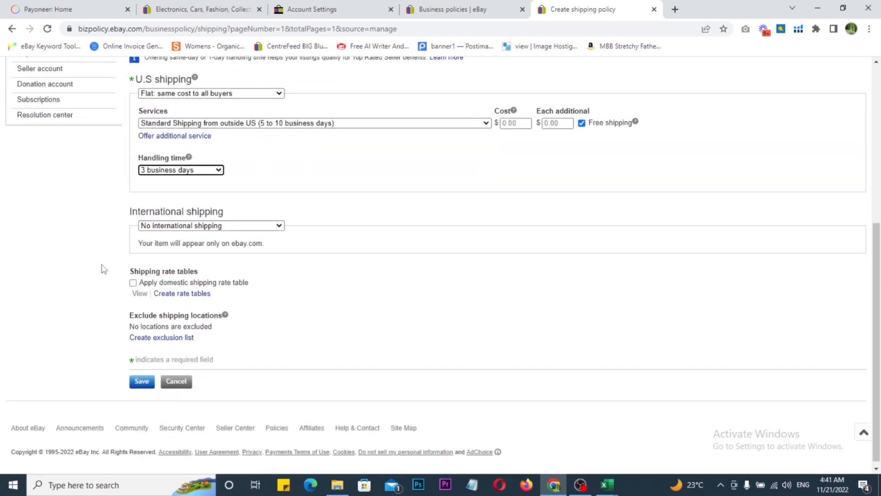
left_click(141, 381)
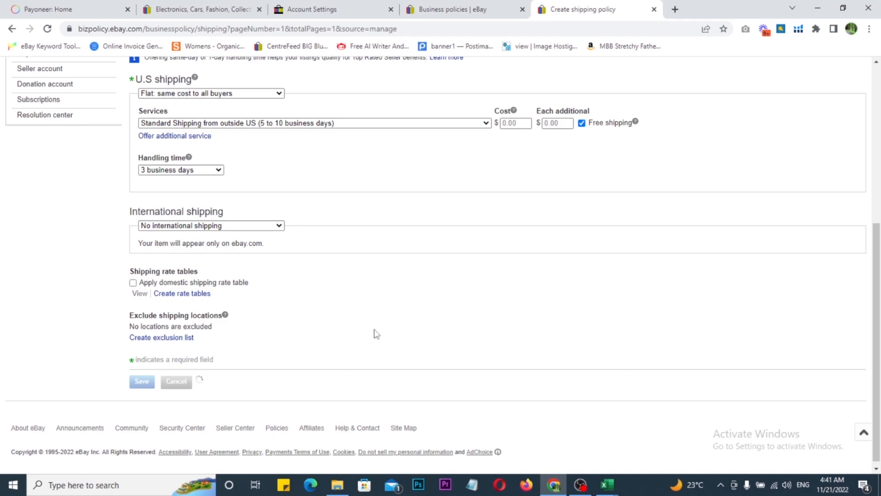
scroll(373, 334, "up", 1)
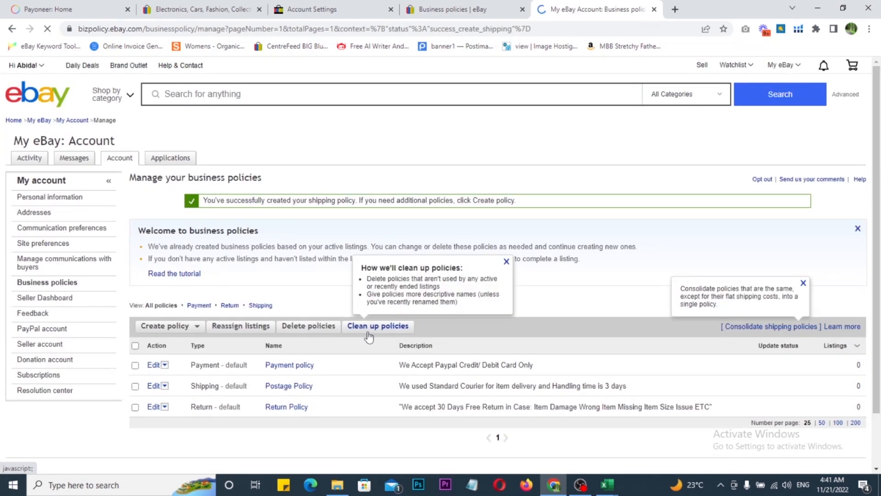
scroll(270, 312, "down", 2)
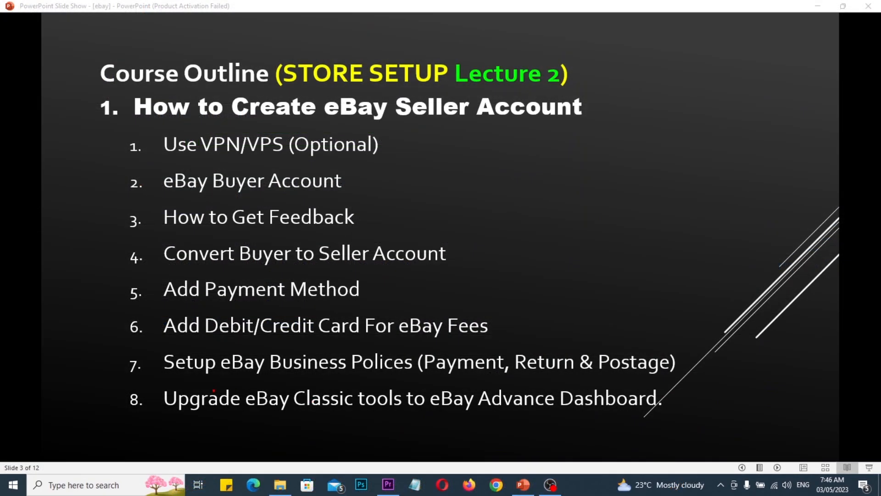
mouse_move(119, 348)
left_mouse_down()
mouse_move(186, 370)
mouse_move(692, 385)
left_mouse_up()
left_click_drag(692, 323, 718, 312)
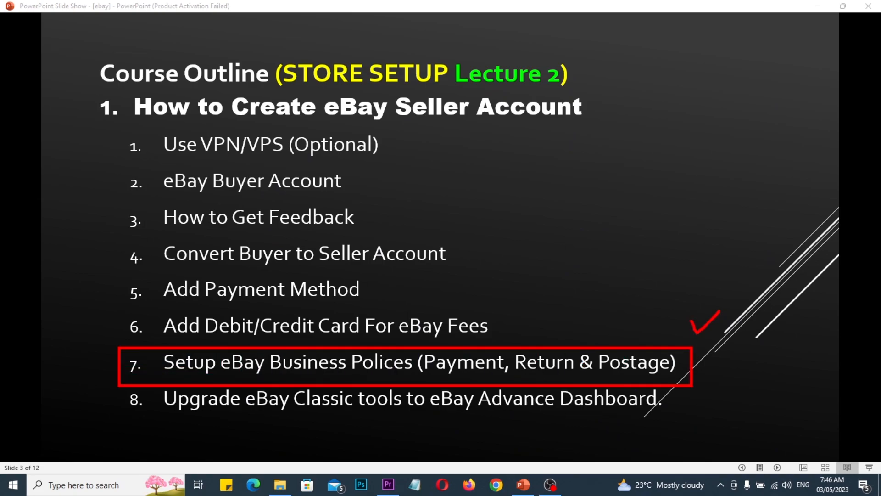
left_click_drag(118, 380, 152, 415)
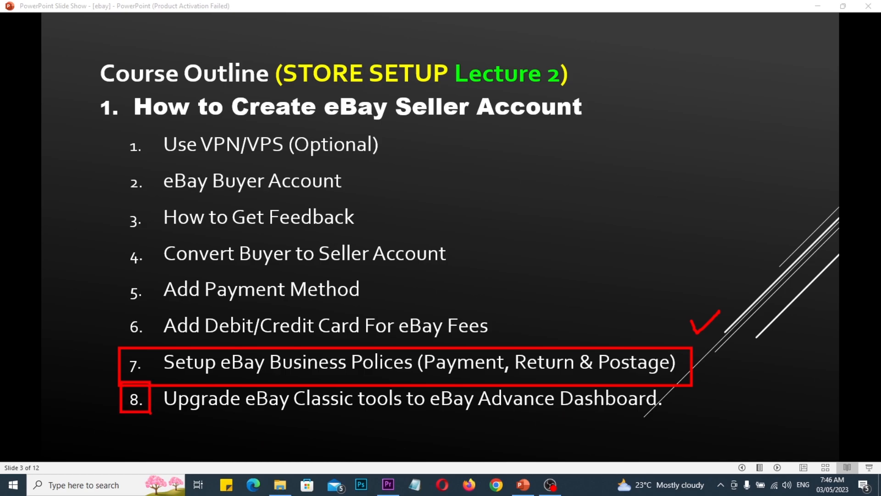
key("e")
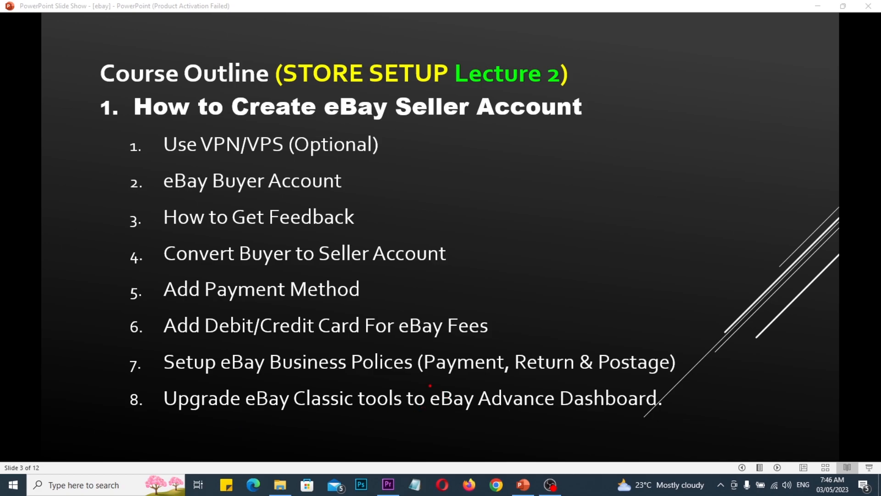
mouse_move(427, 380)
left_mouse_down()
mouse_move(531, 422)
mouse_move(675, 426)
left_mouse_up()
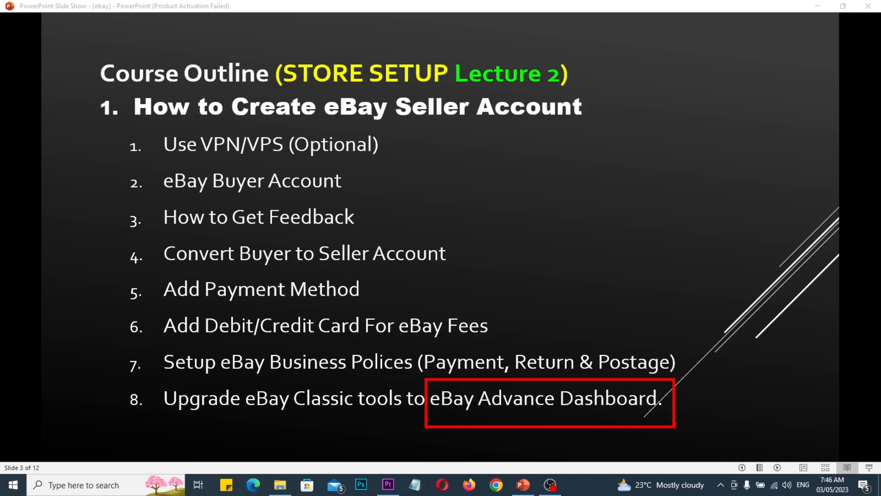
mouse_move(696, 377)
left_mouse_down()
mouse_move(709, 409)
mouse_move(688, 408)
left_mouse_up()
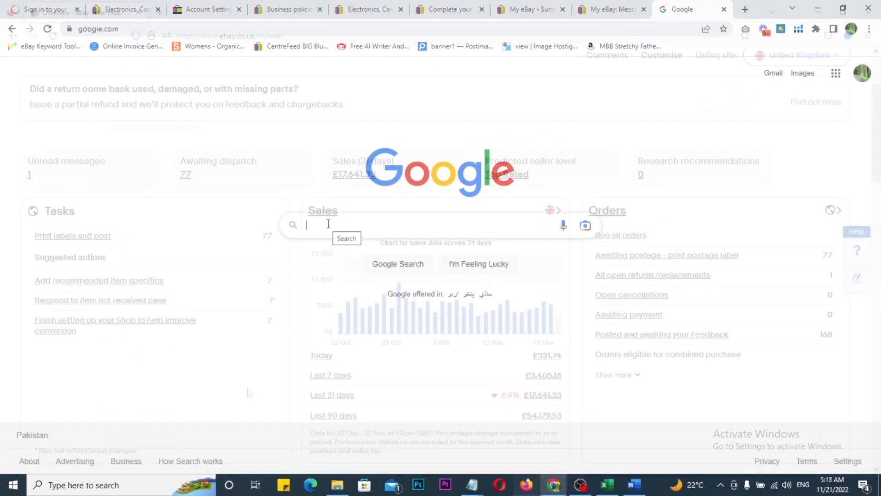
Step: Search Google for "ebay seller hub" and open the eBay Seller Hub page on ebay.com
type("y")
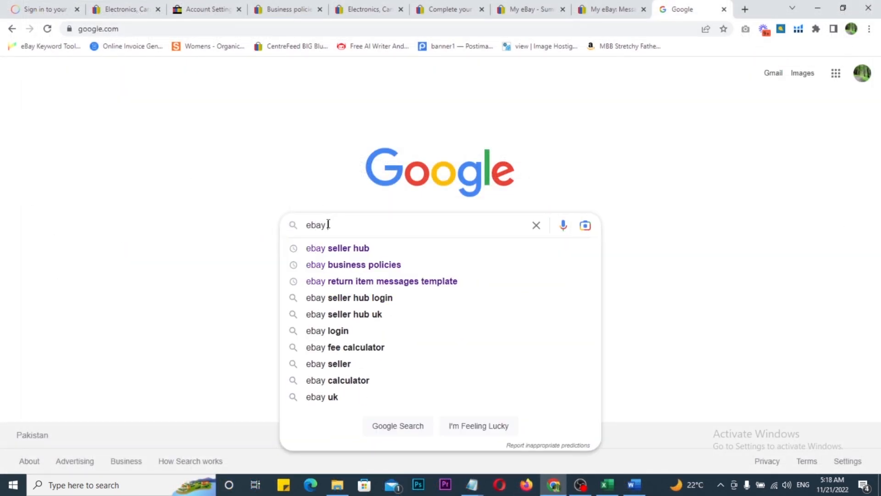
key("Down")
key("Return")
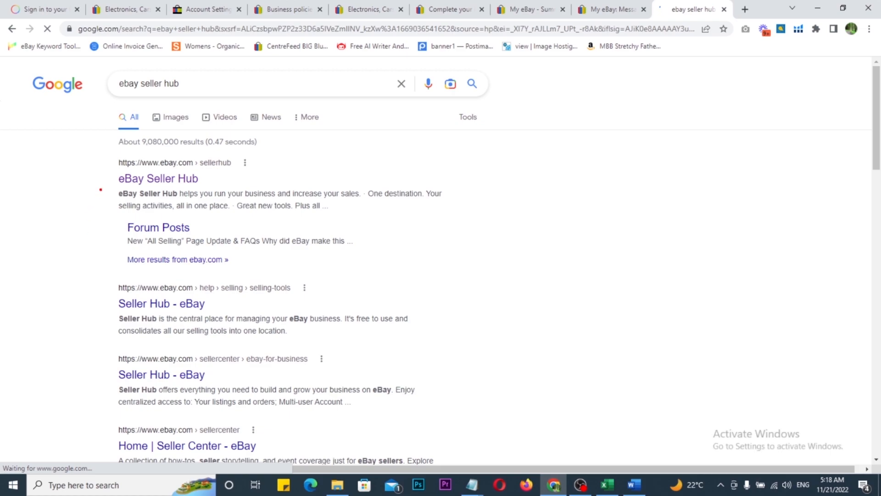
left_click(160, 180)
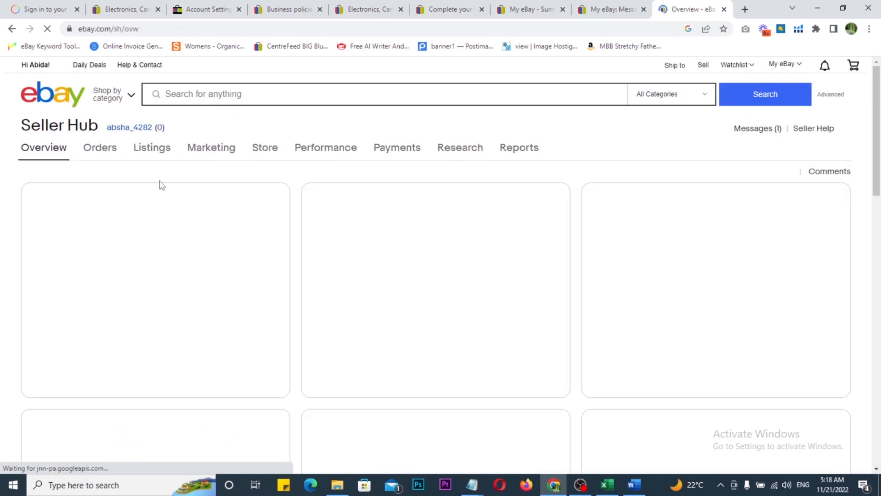
Step: Go through the Seller Hub welcome tour, including its Orders and Listings hints, and look over the Overview dashboard
scroll(161, 185, "down", 6)
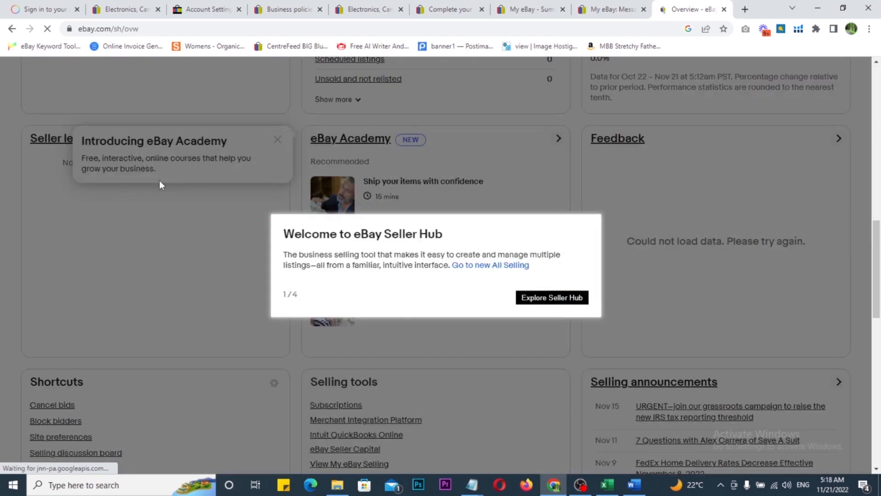
scroll(158, 180, "down", 1)
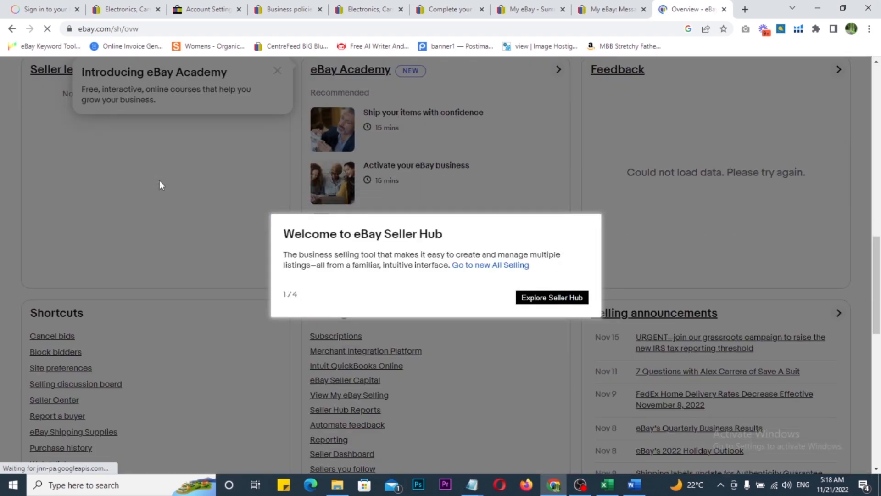
left_click(527, 298)
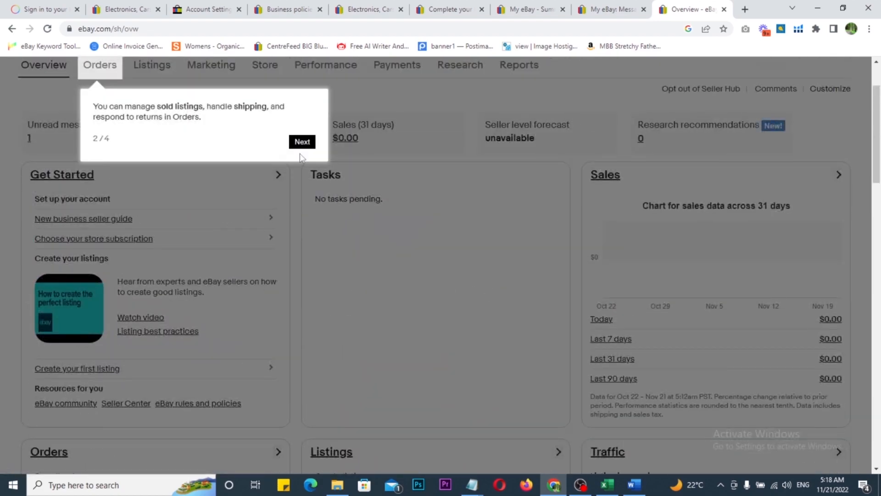
left_click(297, 146)
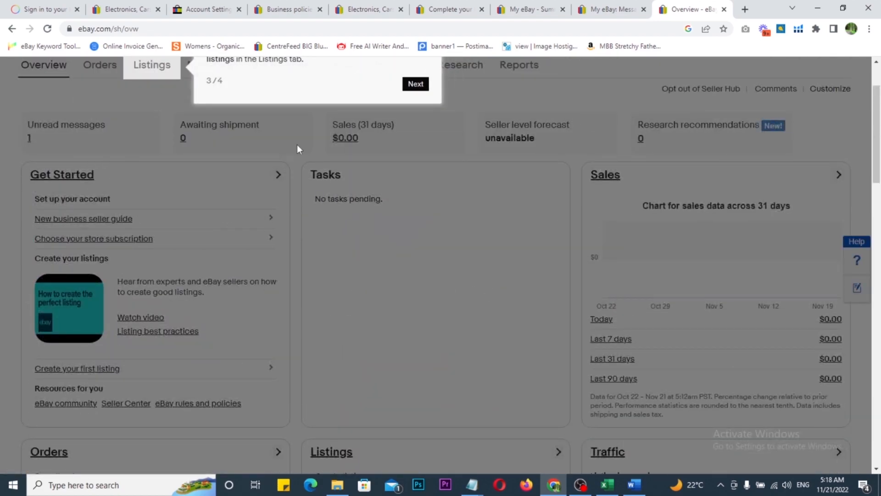
left_click(414, 84)
scroll(379, 275, "up", 2)
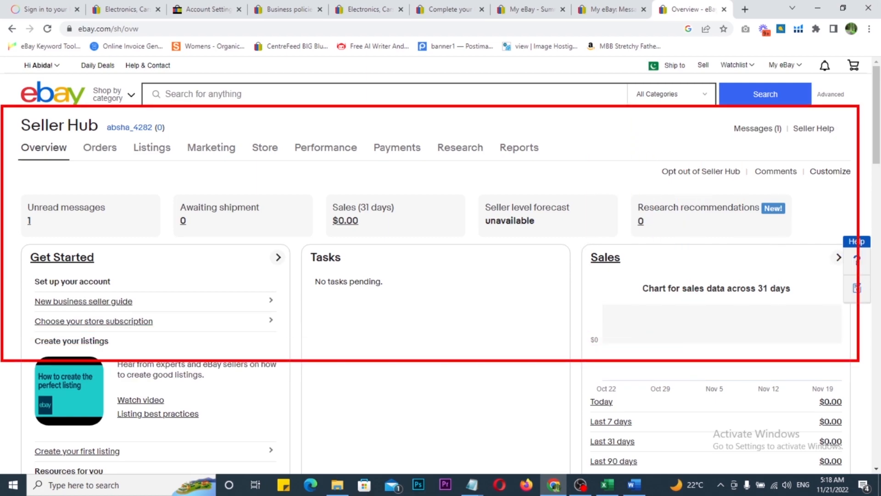
scroll(526, 320, "down", 6)
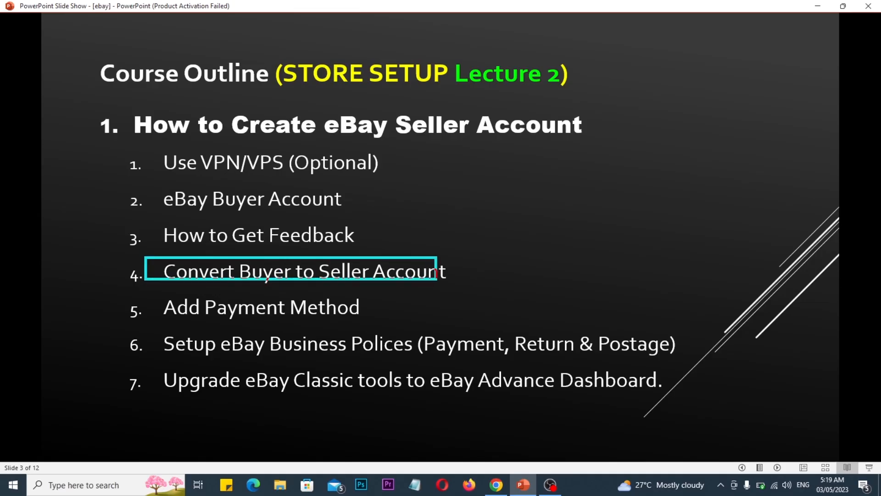